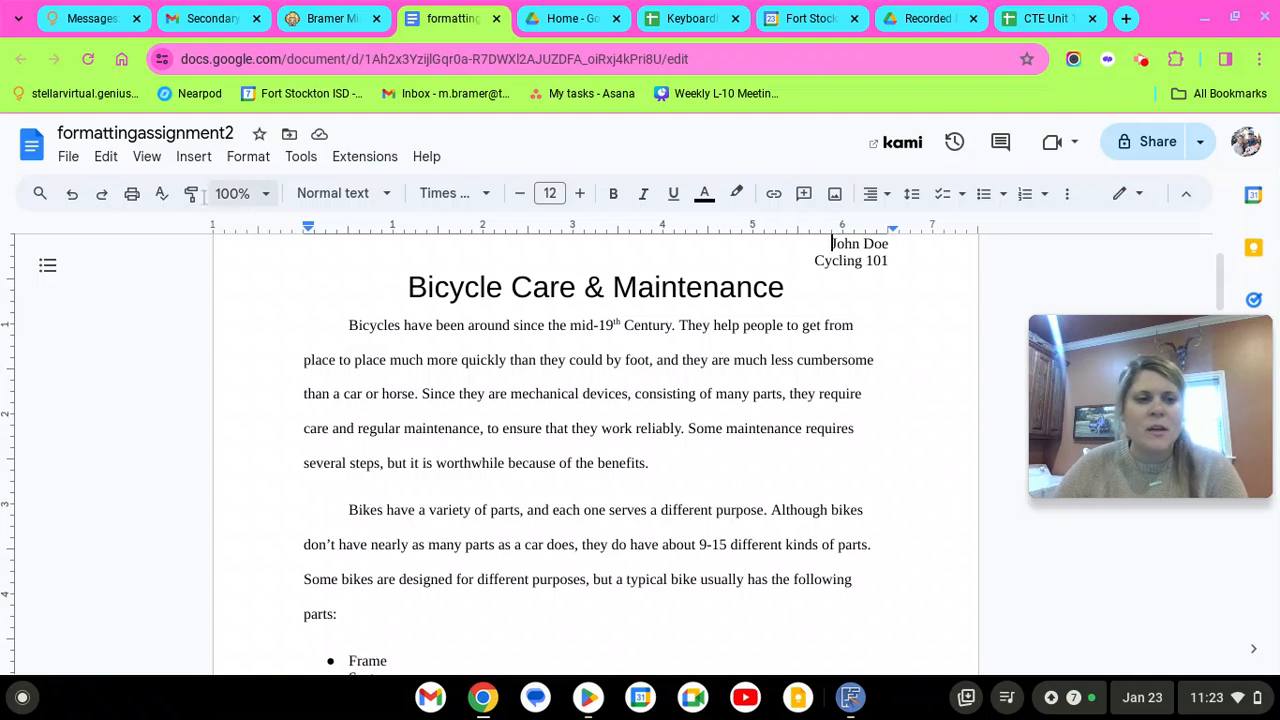
Hide the ruler above the page, then show it again
click(147, 157)
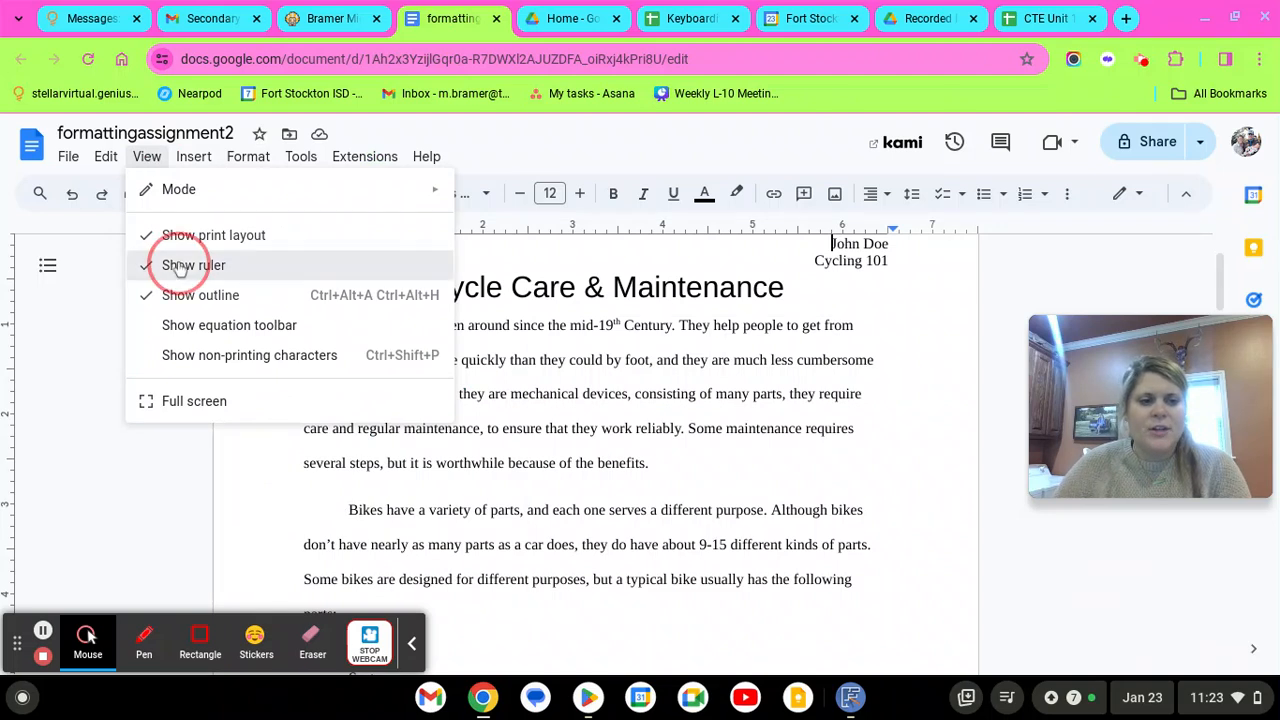
click(178, 268)
click(147, 157)
click(187, 265)
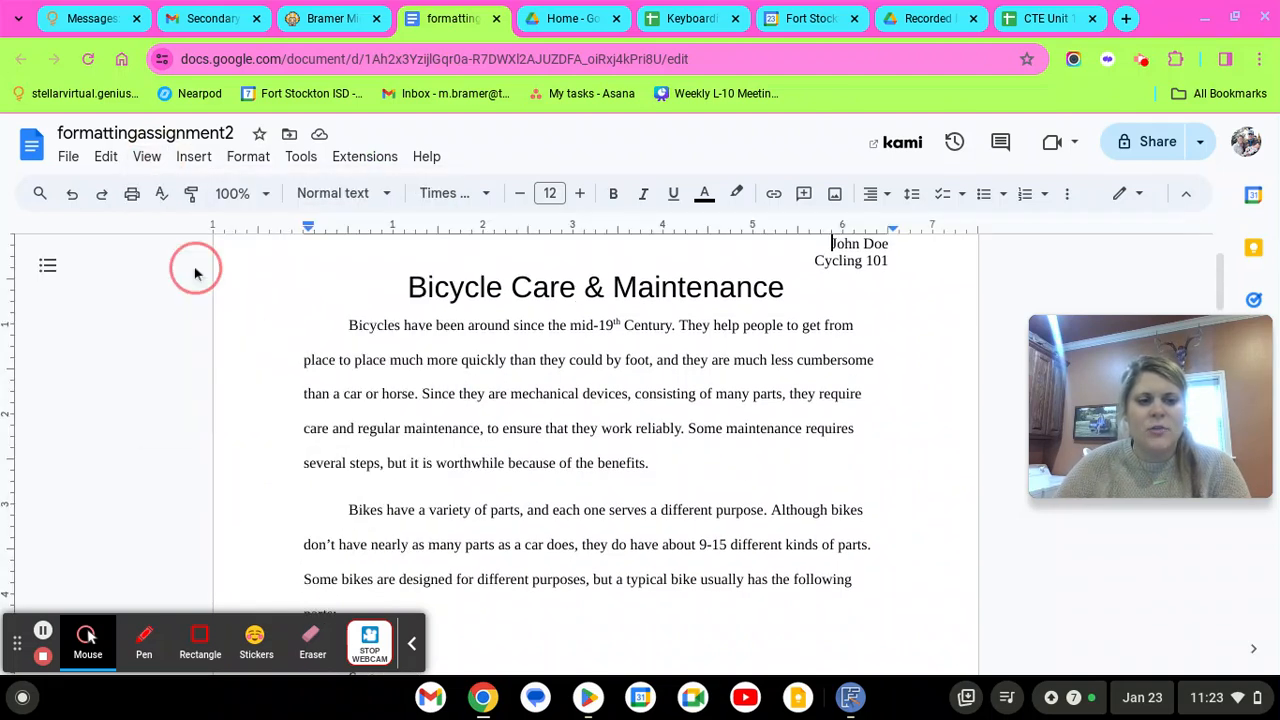
Inspect the title's and first paragraph's indent markers and tab stops on the ruler
click(892, 296)
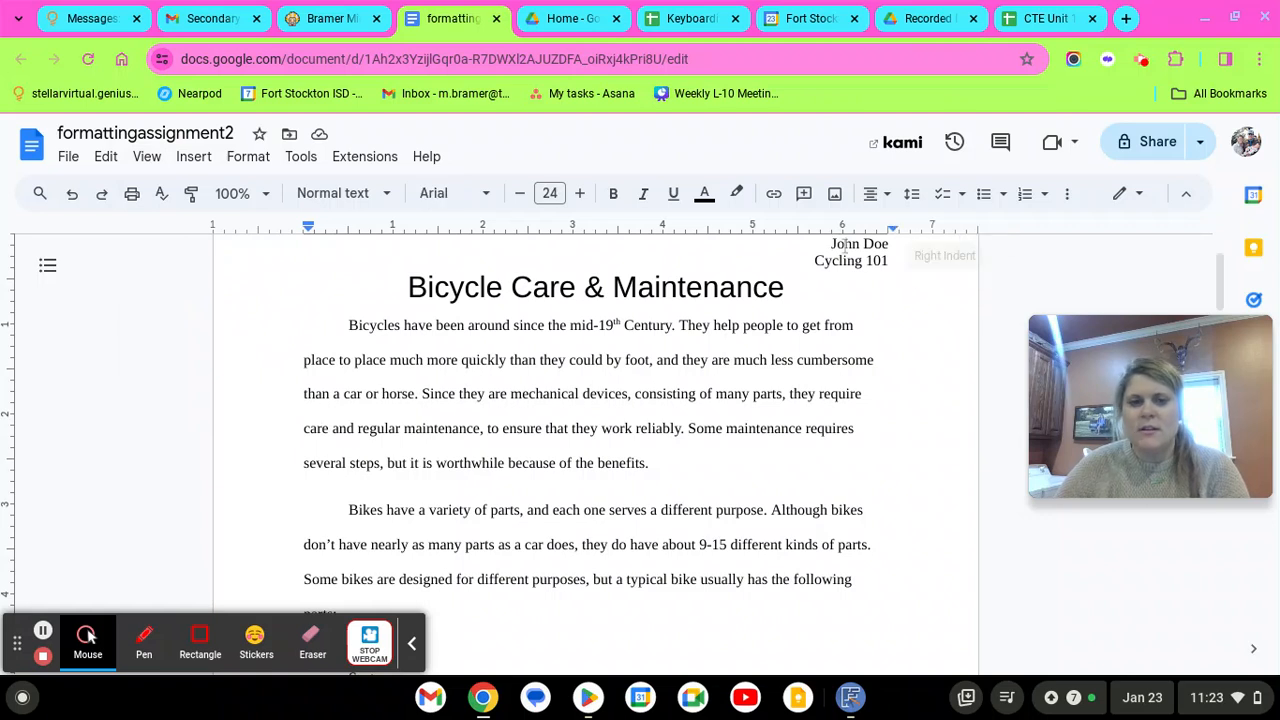
click(310, 229)
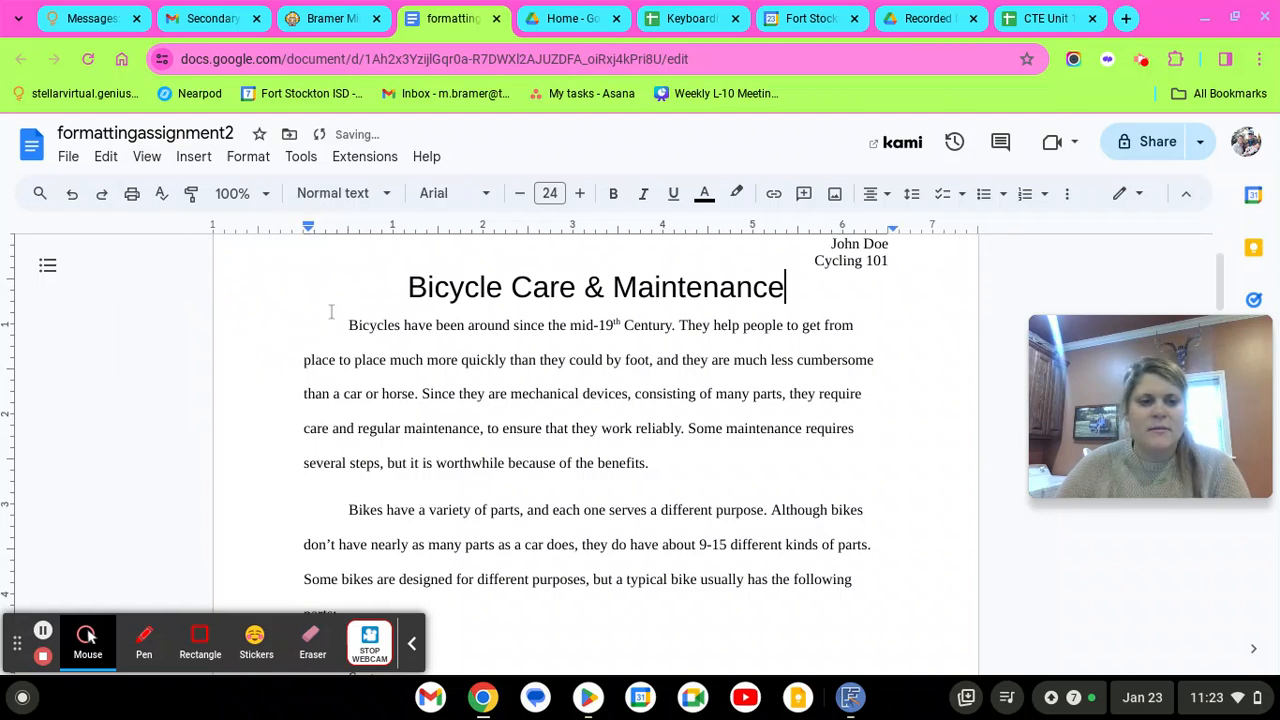
click(363, 330)
click(345, 329)
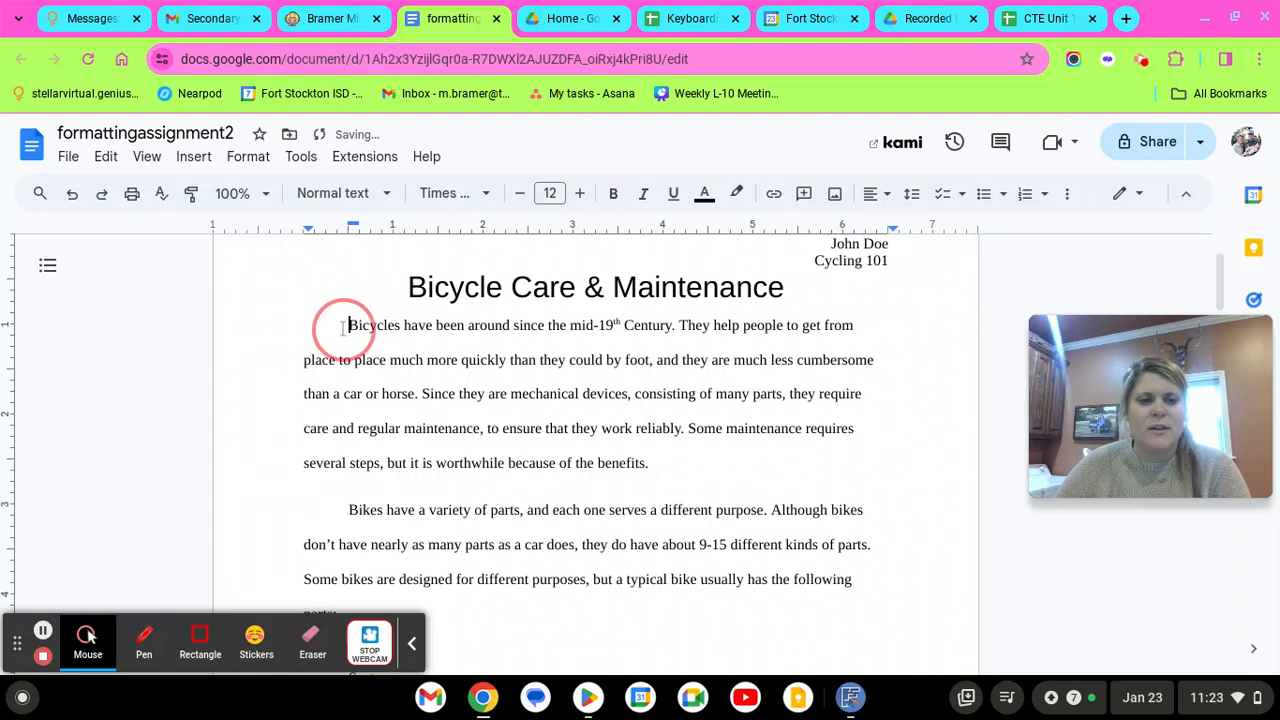
click(352, 228)
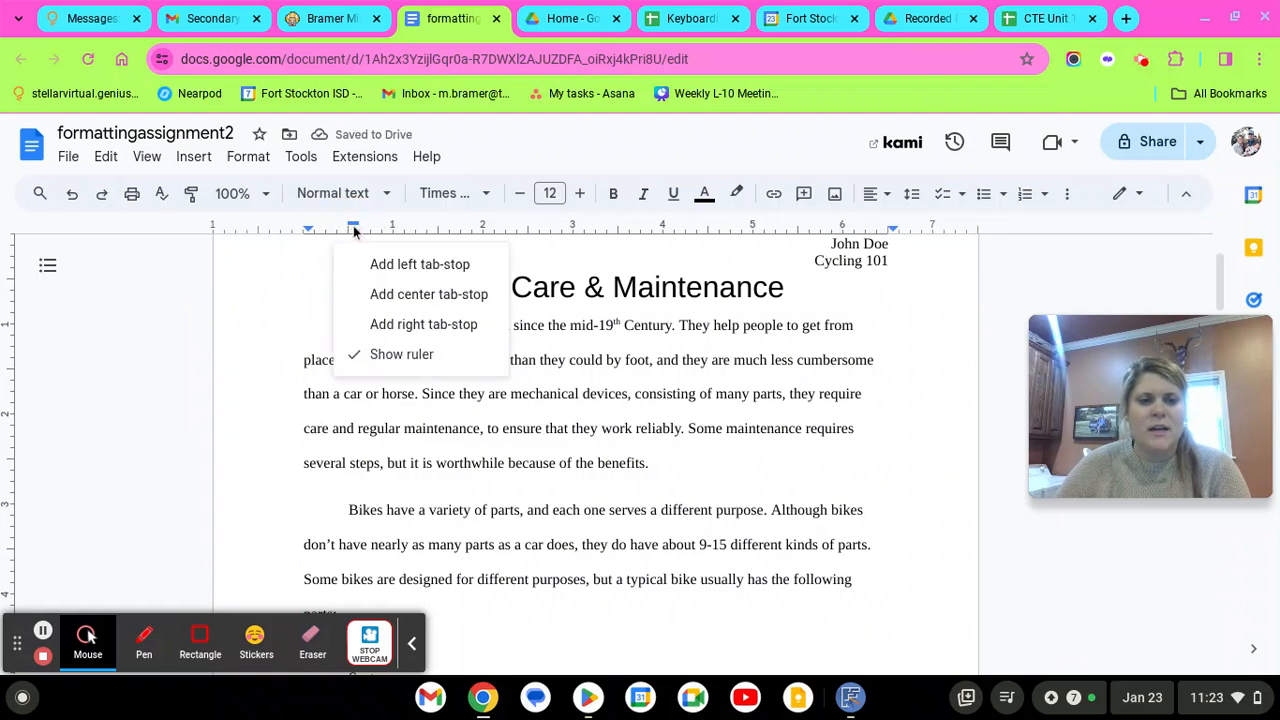
click(313, 299)
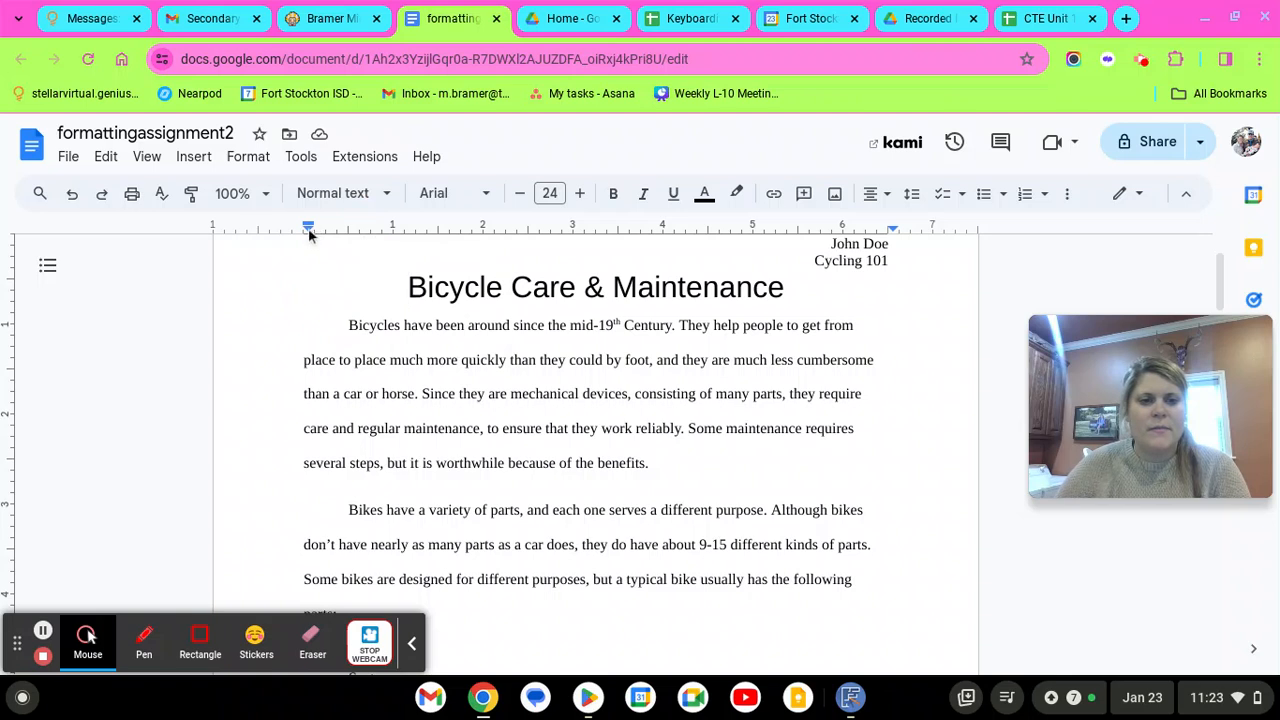
mouse_move(309, 232)
mouse_down()
mouse_move(274, 229)
mouse_move(323, 233)
mouse_up()
Try shifting the paragraphs' left indent to 0.81, then undo back to the original indent
click(468, 366)
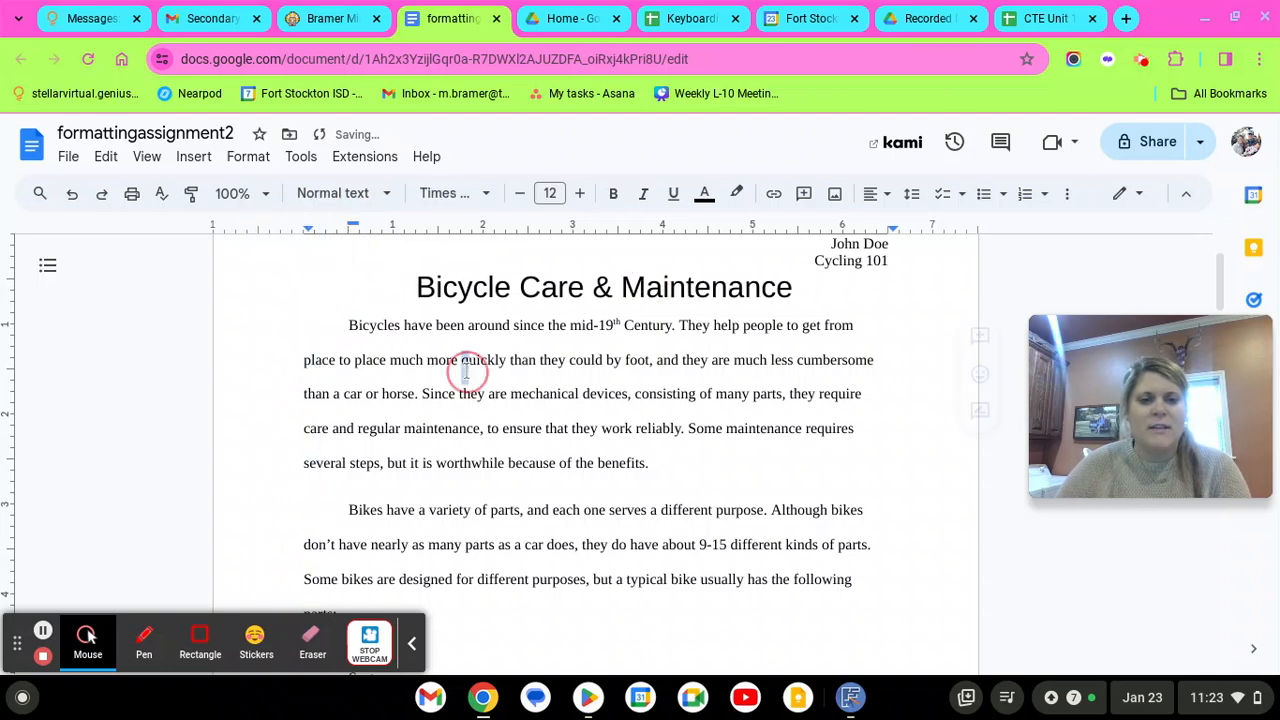
click(351, 325)
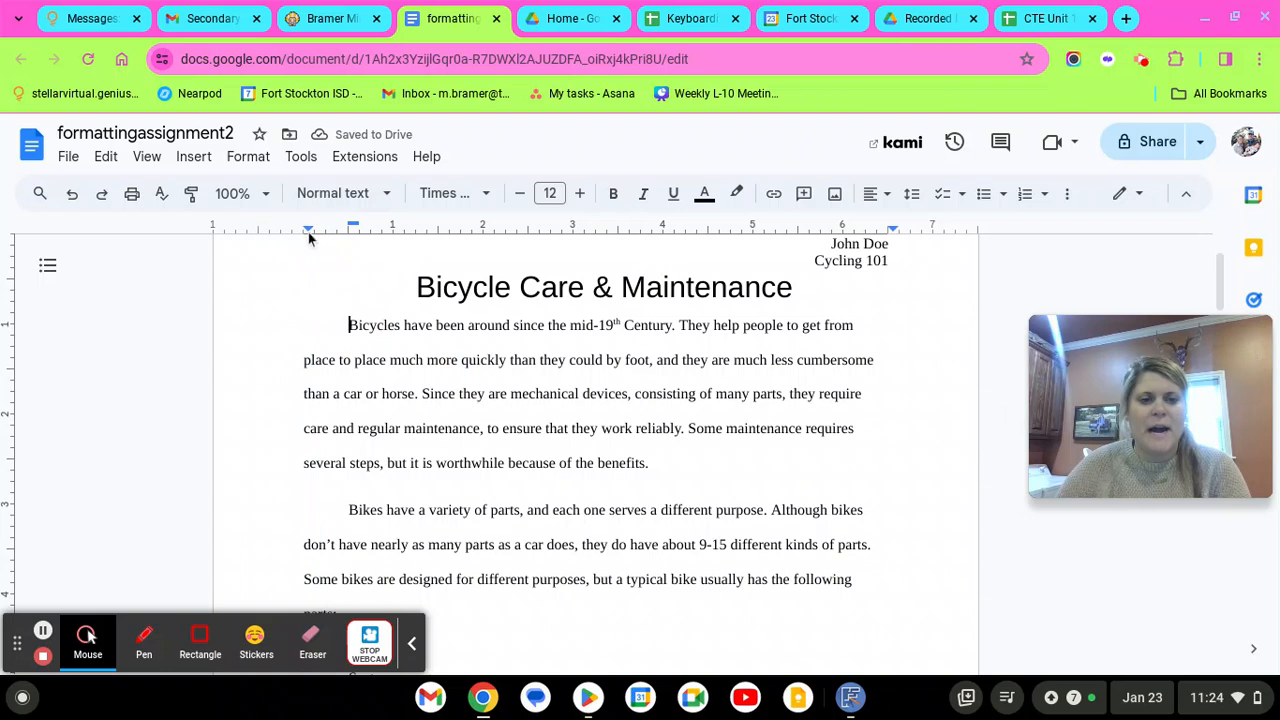
mouse_move(309, 233)
mouse_down()
mouse_move(286, 234)
mouse_move(445, 236)
mouse_up()
click(246, 237)
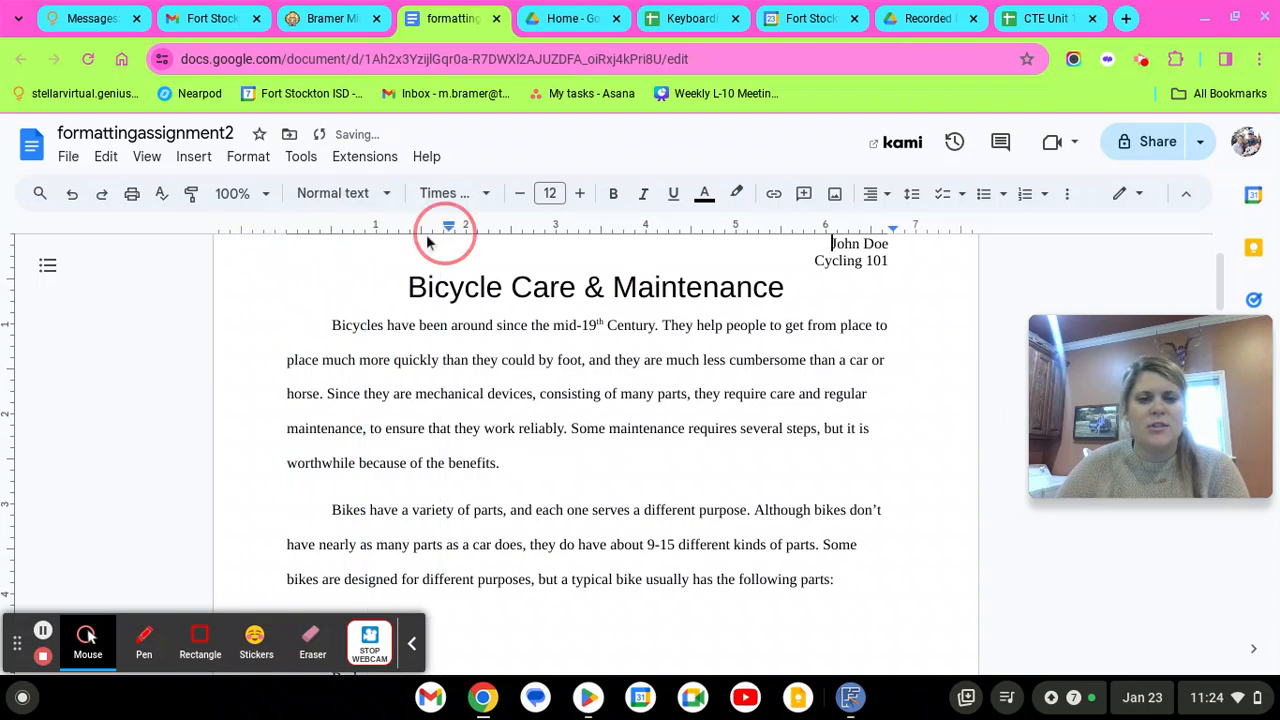
click(64, 200)
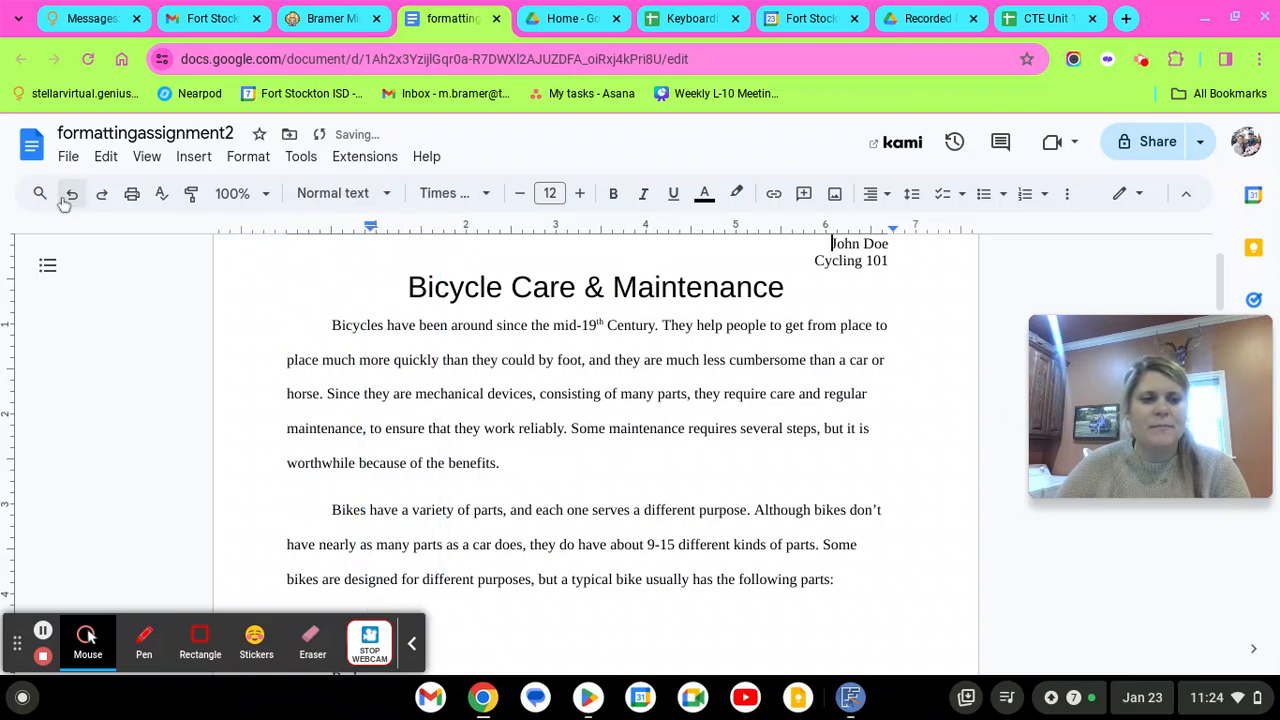
click(64, 200)
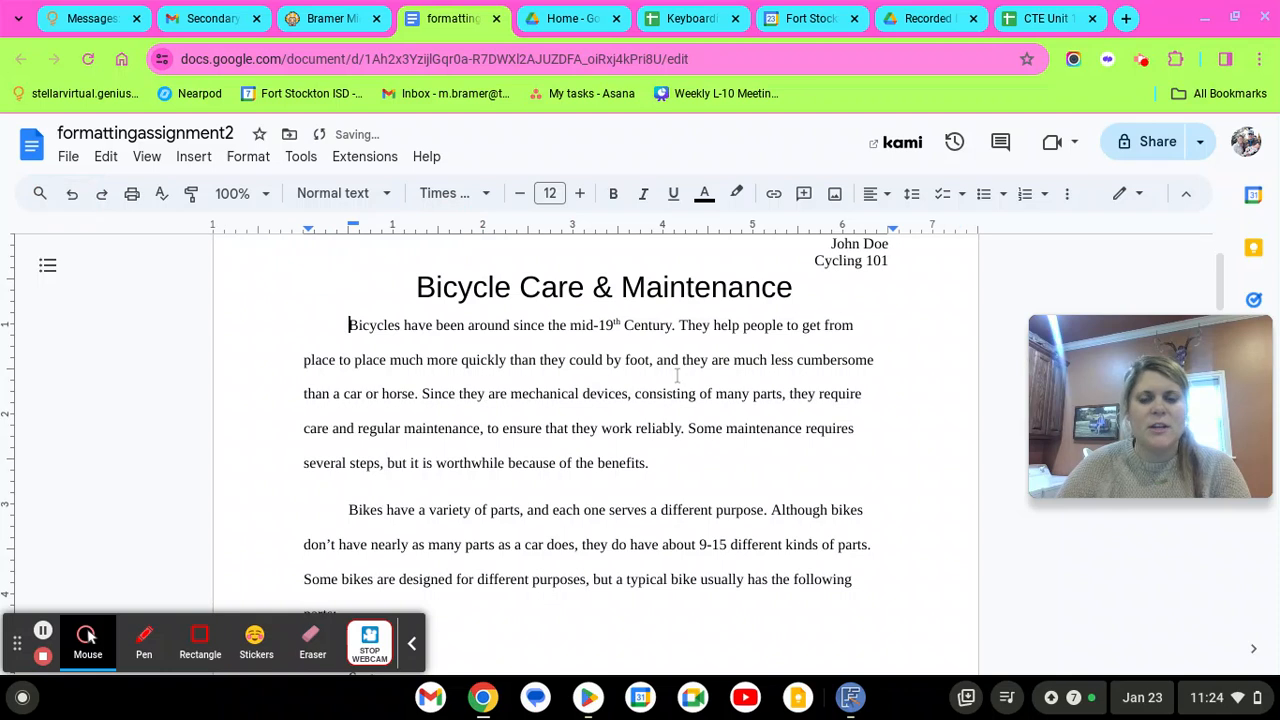
Review the first paragraph's text by scrolling through the page
click(719, 392)
scroll(825, 426, down, 4)
click(892, 437)
scroll(777, 486, down, 2)
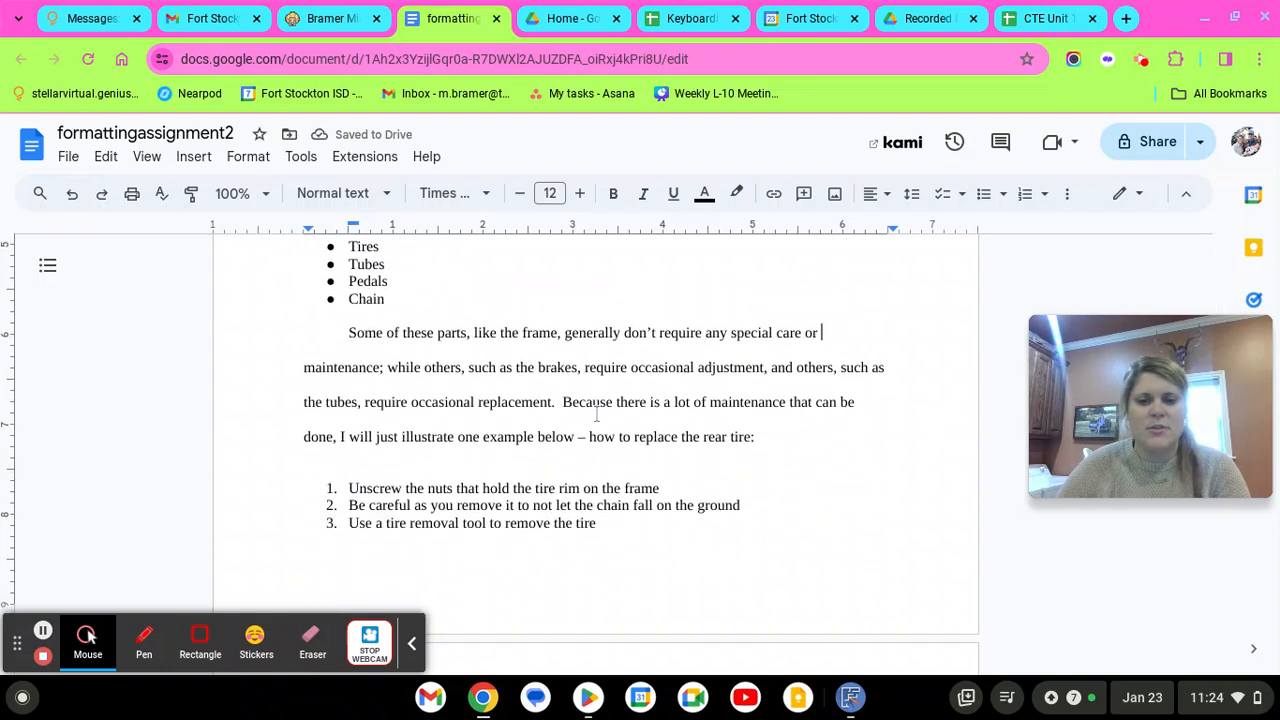
scroll(600, 420, up, 10)
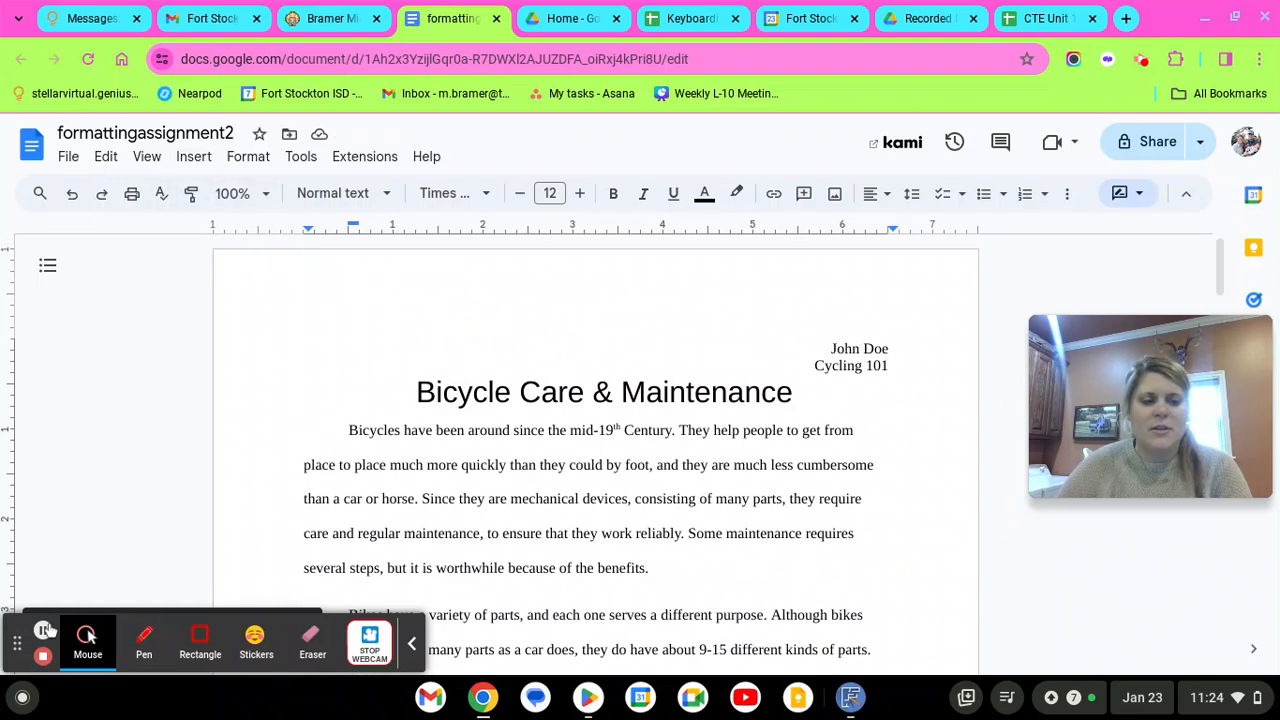
click(87, 640)
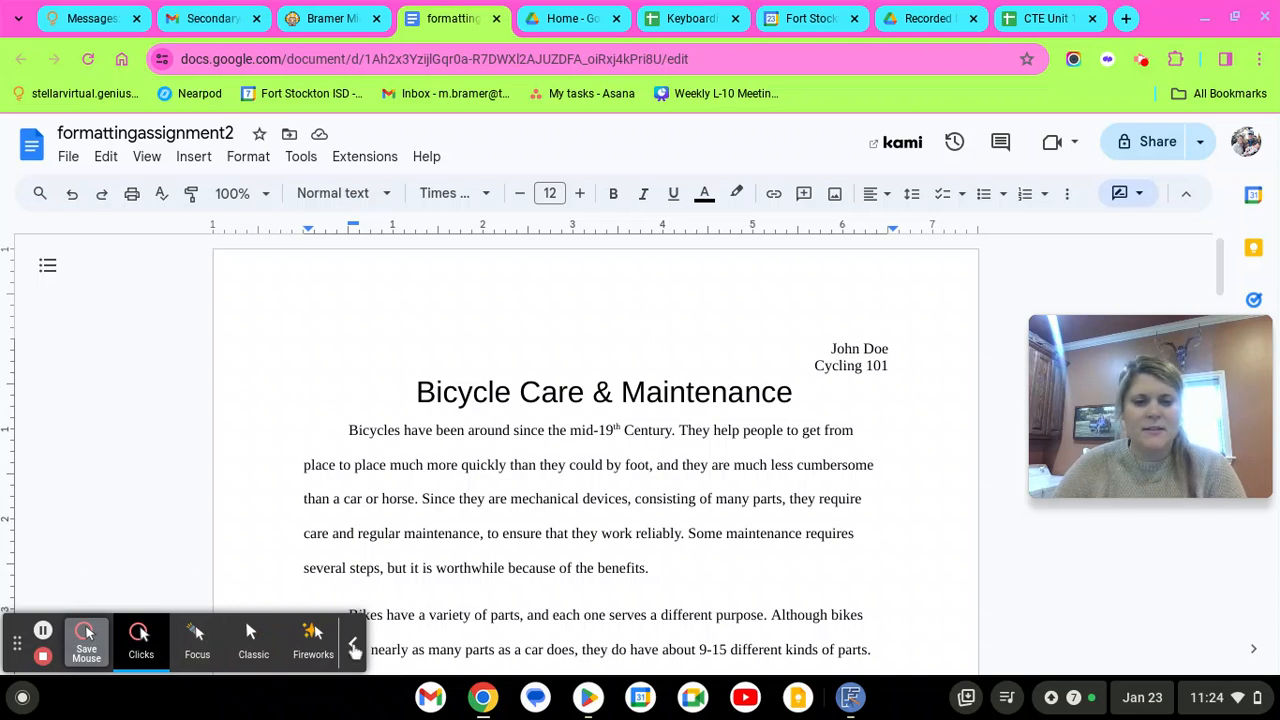
Confirm in Page setup that top, bottom, left and right margins are all 1 inch
click(68, 160)
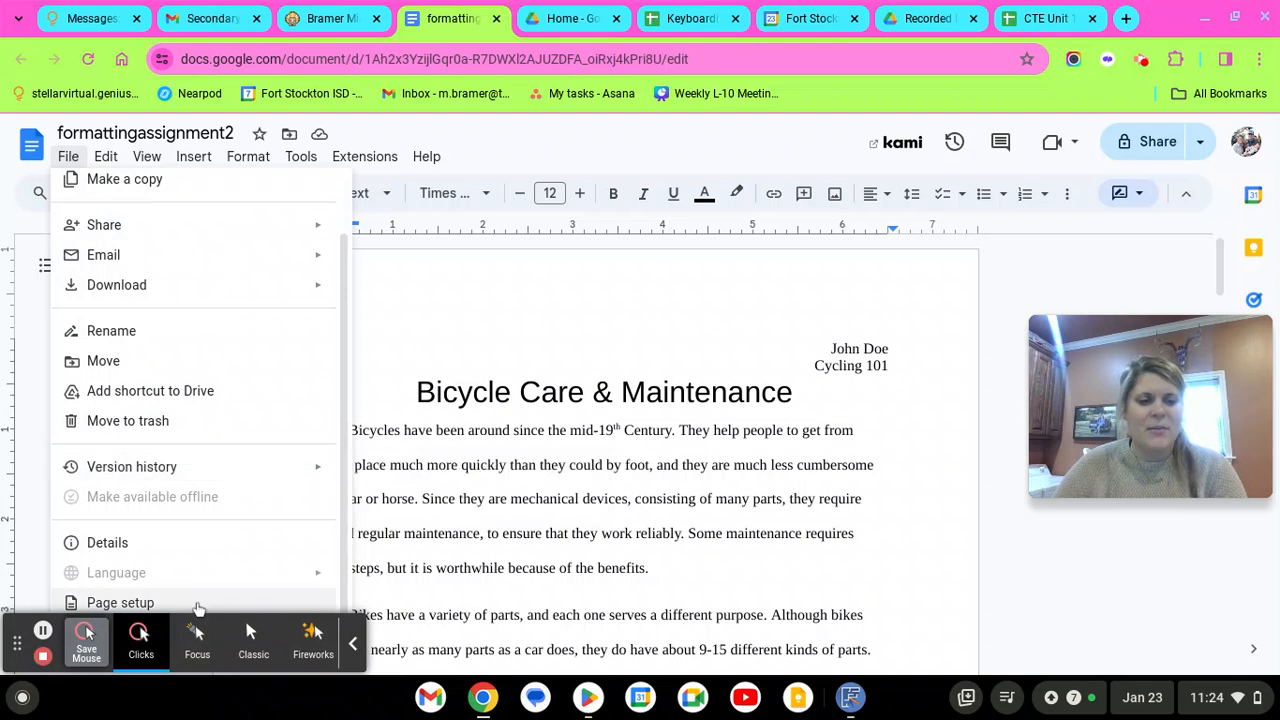
click(198, 604)
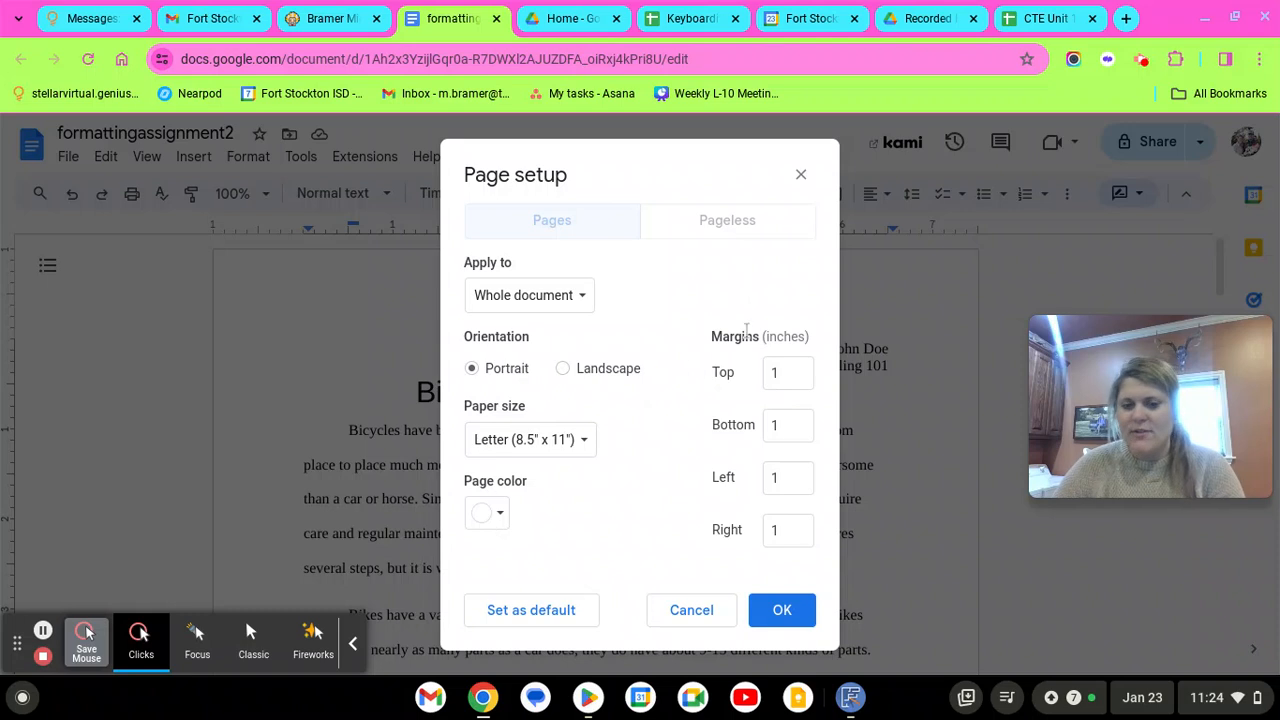
click(796, 374)
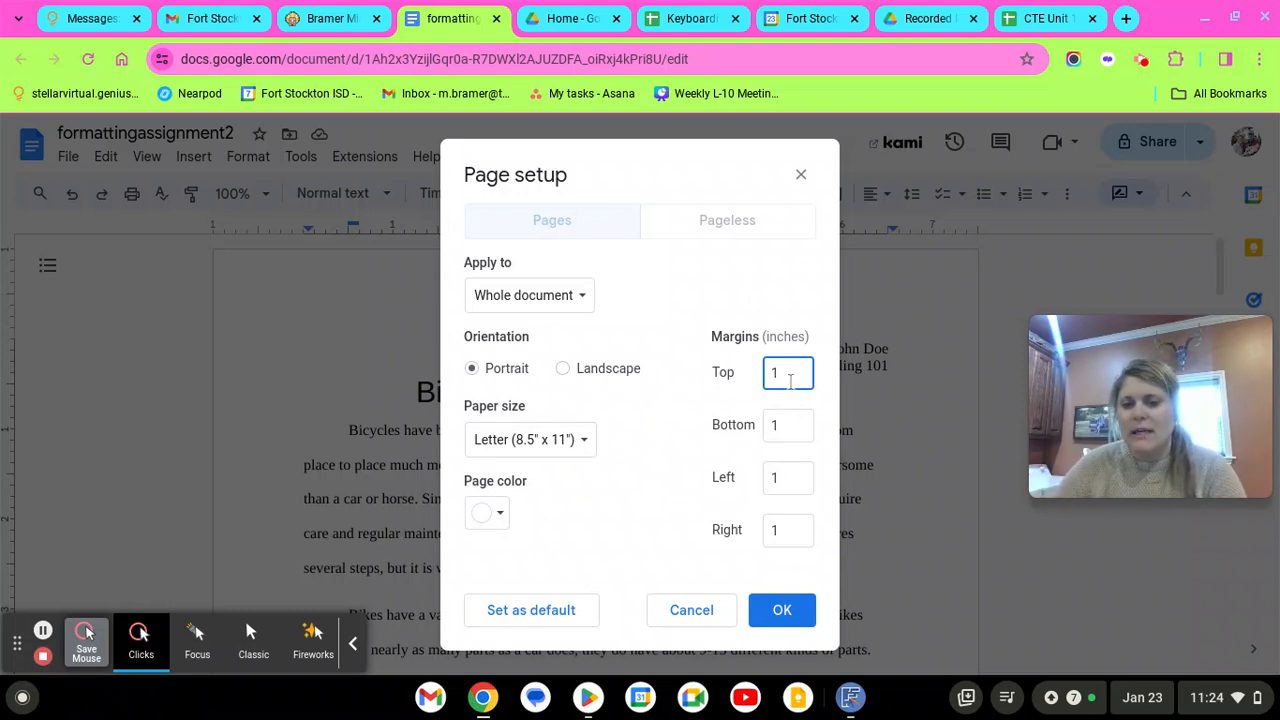
click(780, 478)
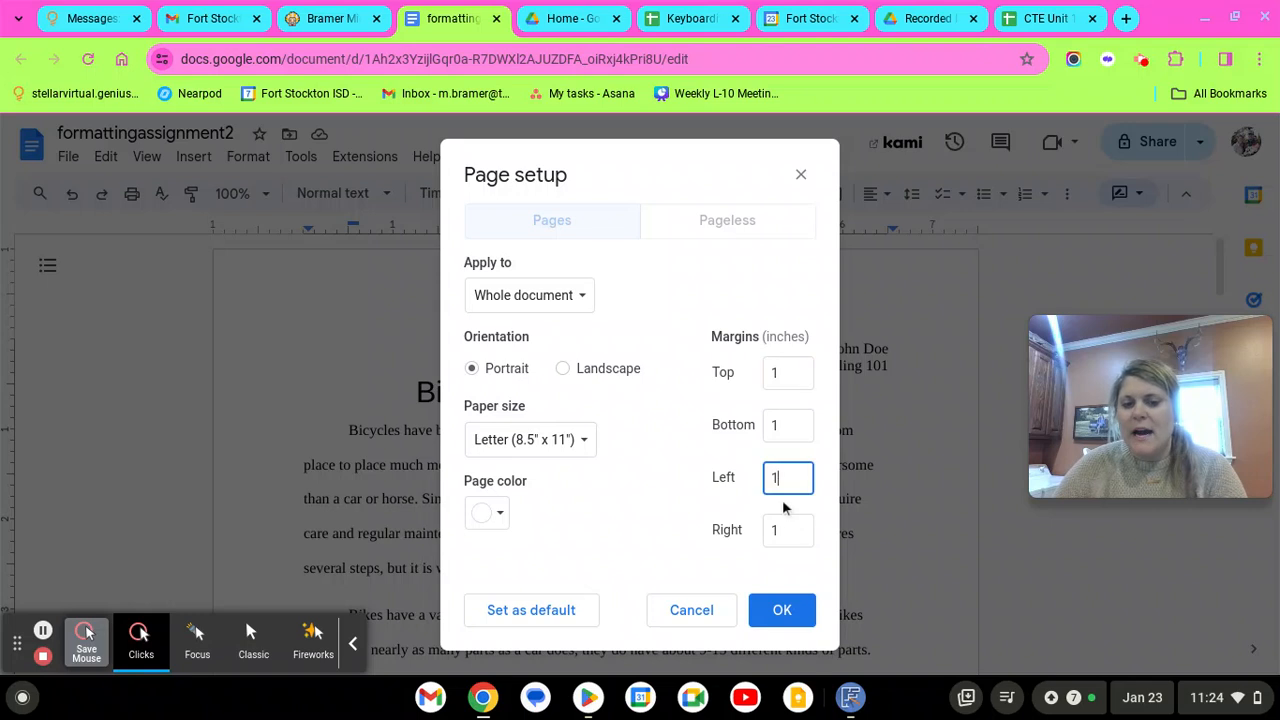
click(787, 511)
click(773, 479)
click(778, 371)
click(787, 503)
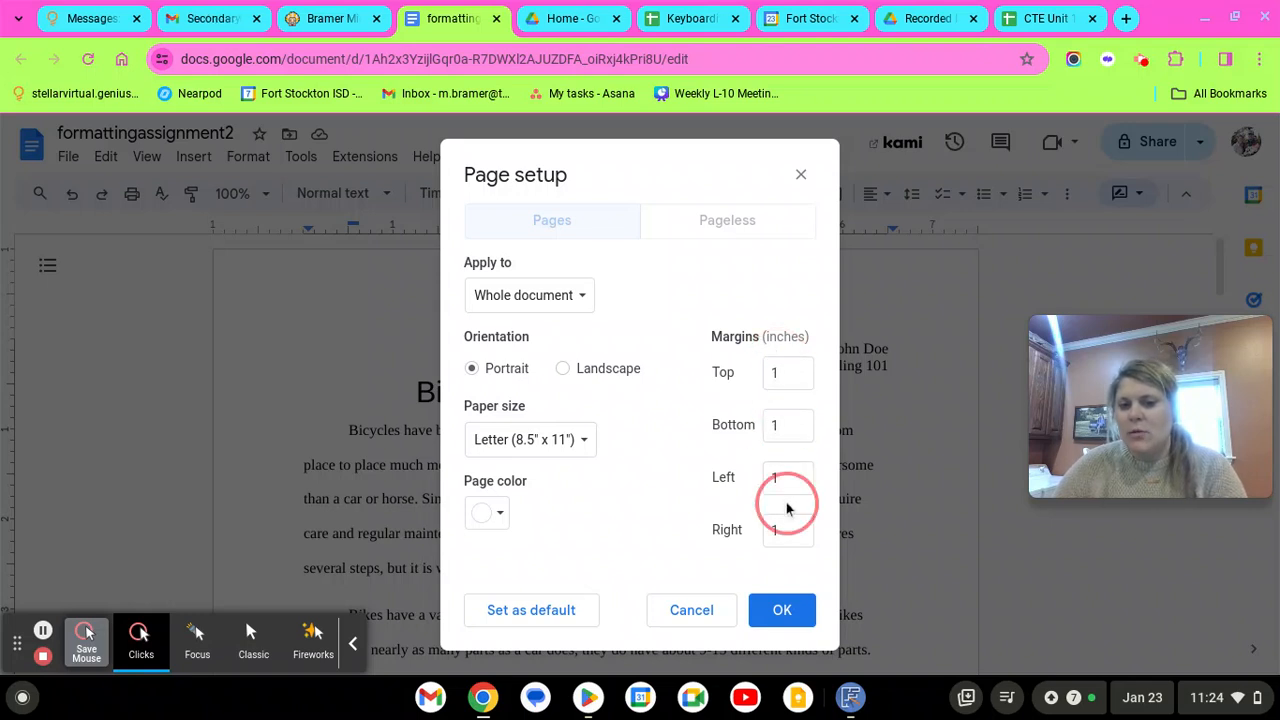
click(787, 377)
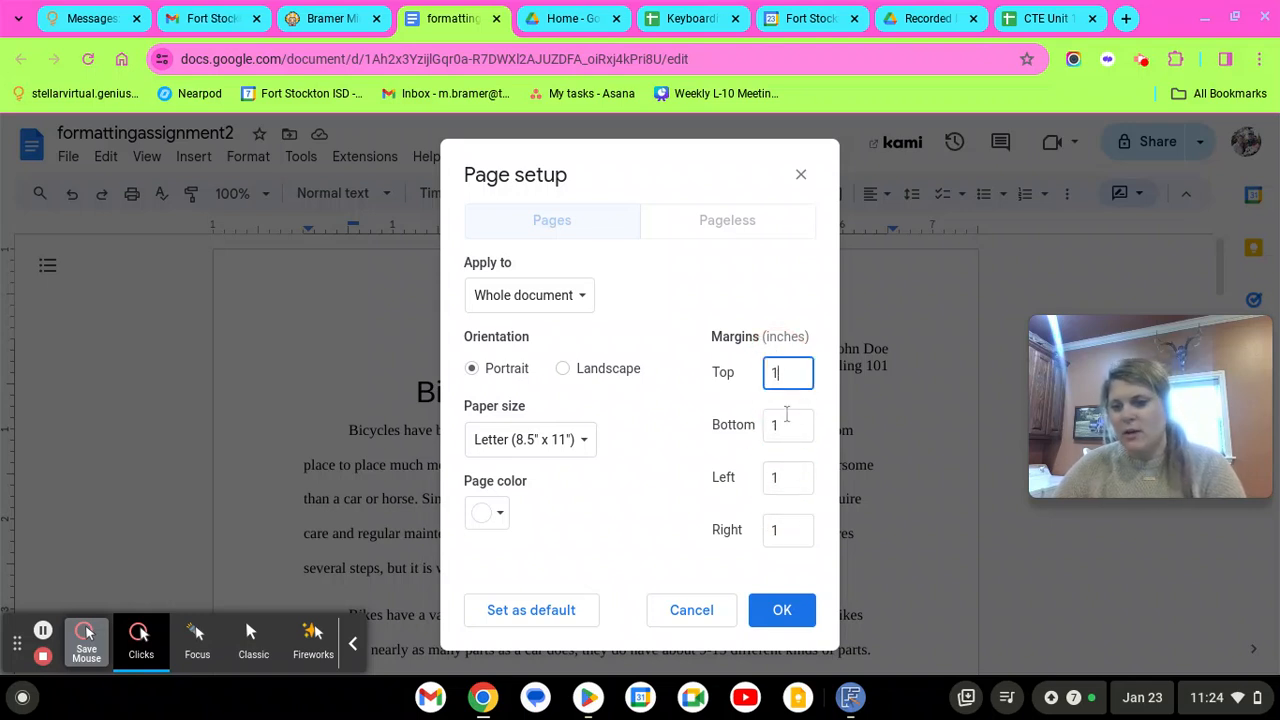
click(780, 608)
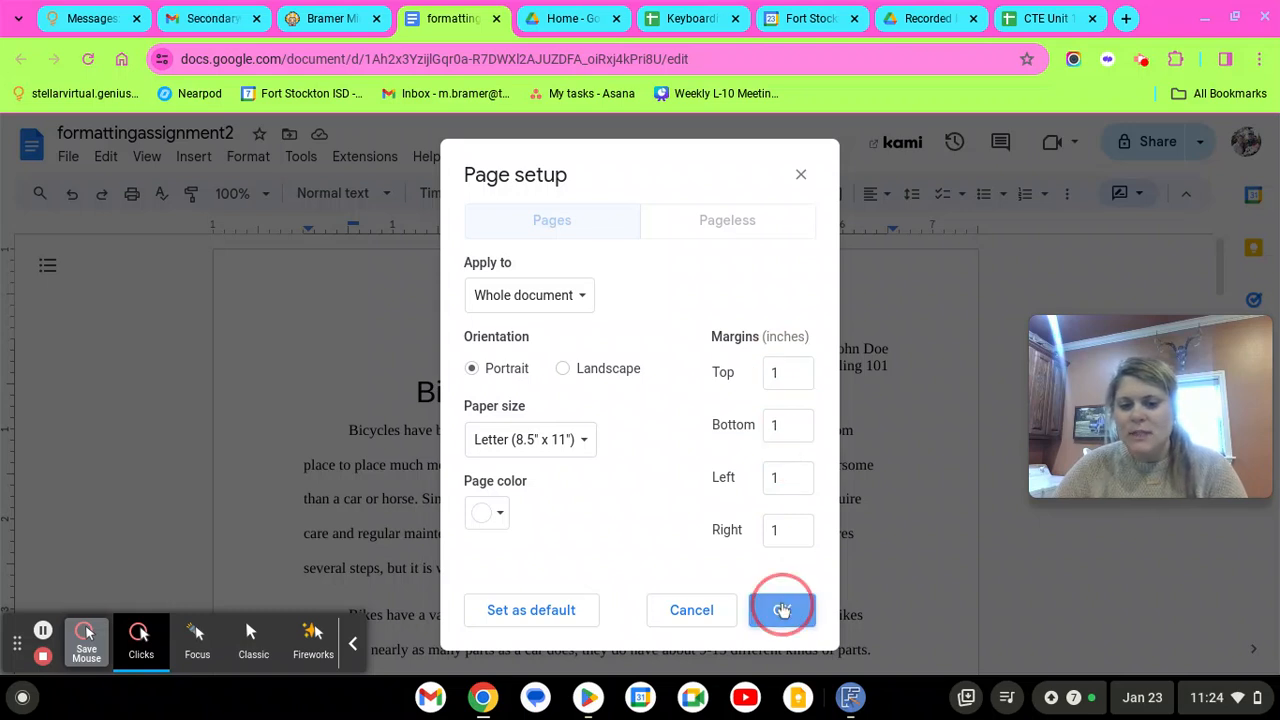
Reopen Page setup to recheck the 1-inch margins, then return to the first paragraph
click(70, 160)
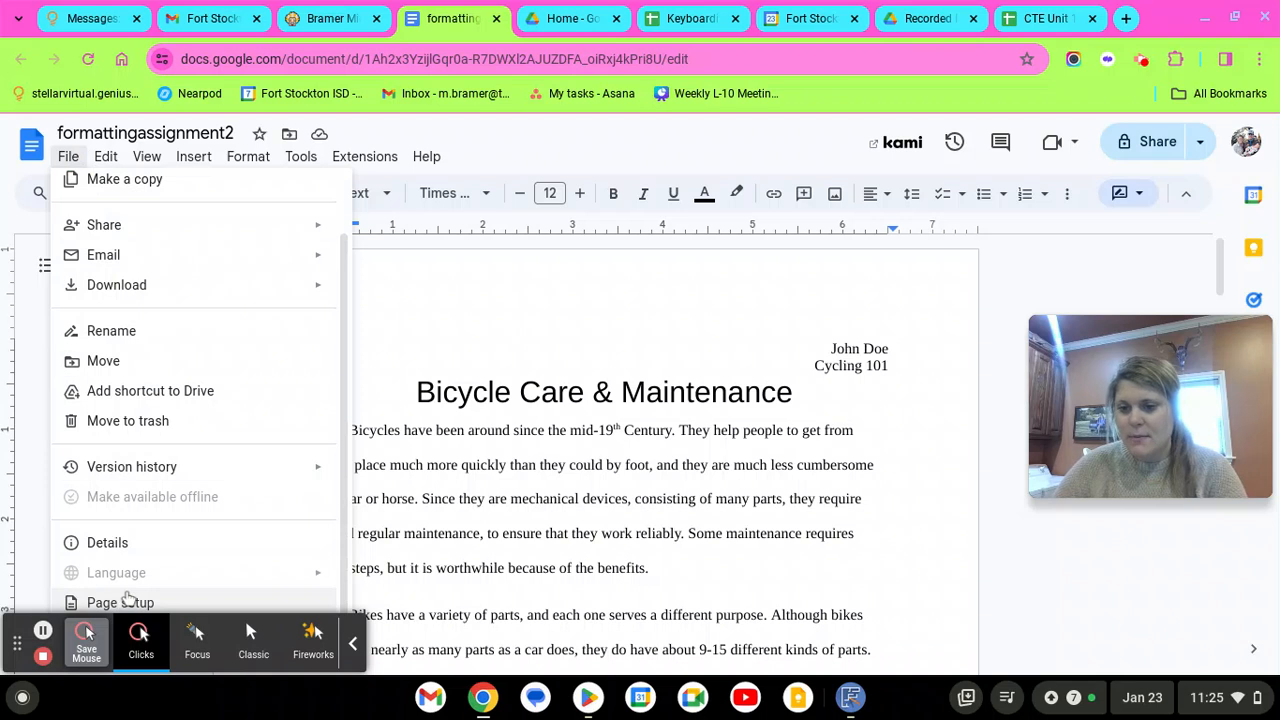
click(428, 272)
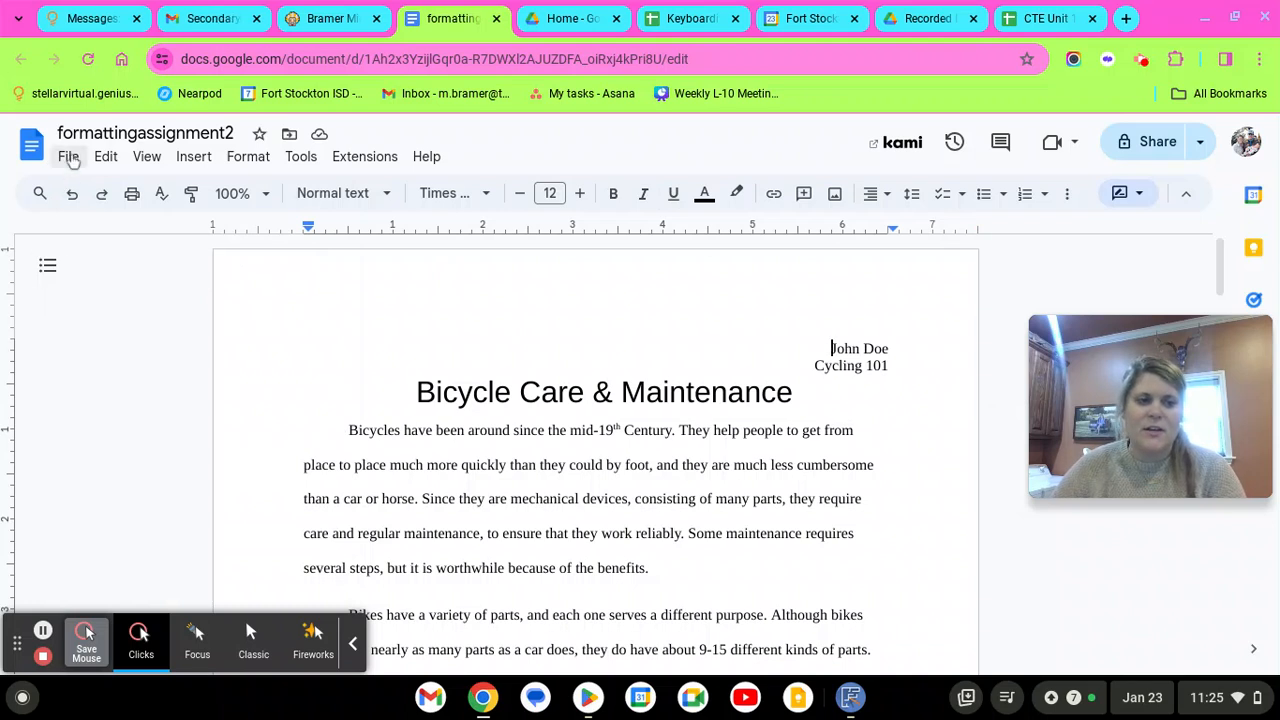
click(69, 157)
click(104, 602)
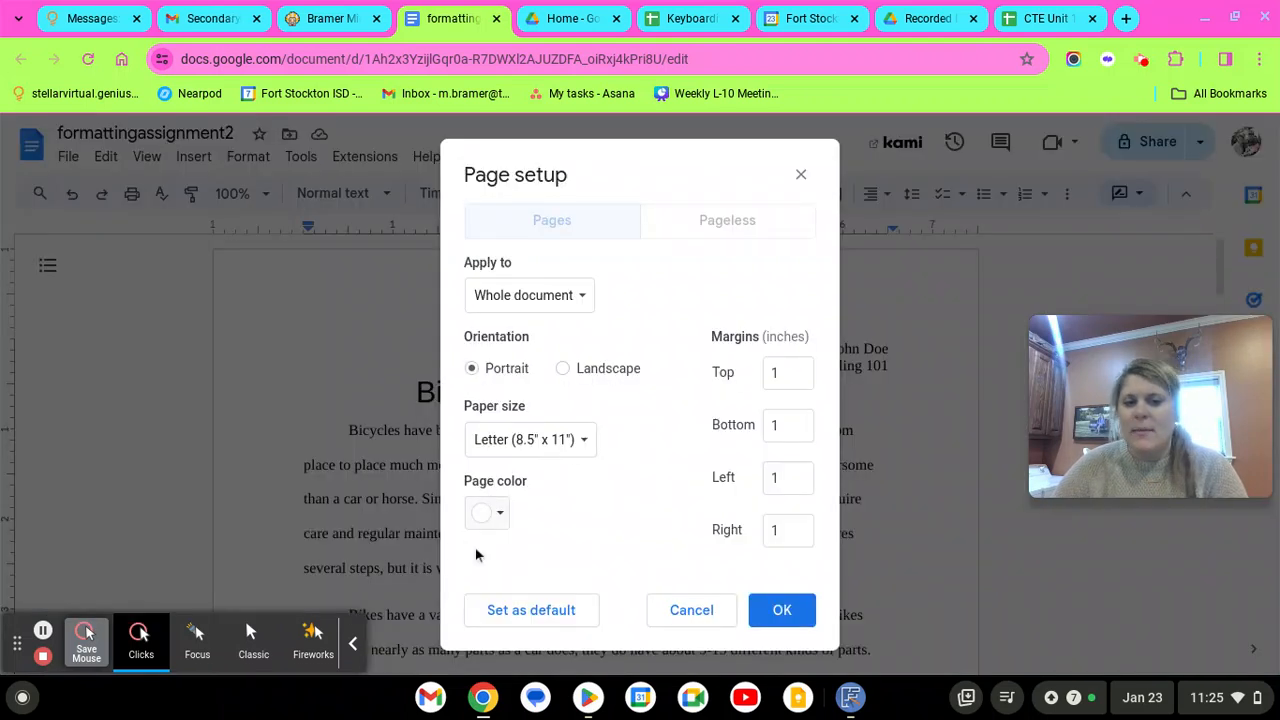
click(782, 612)
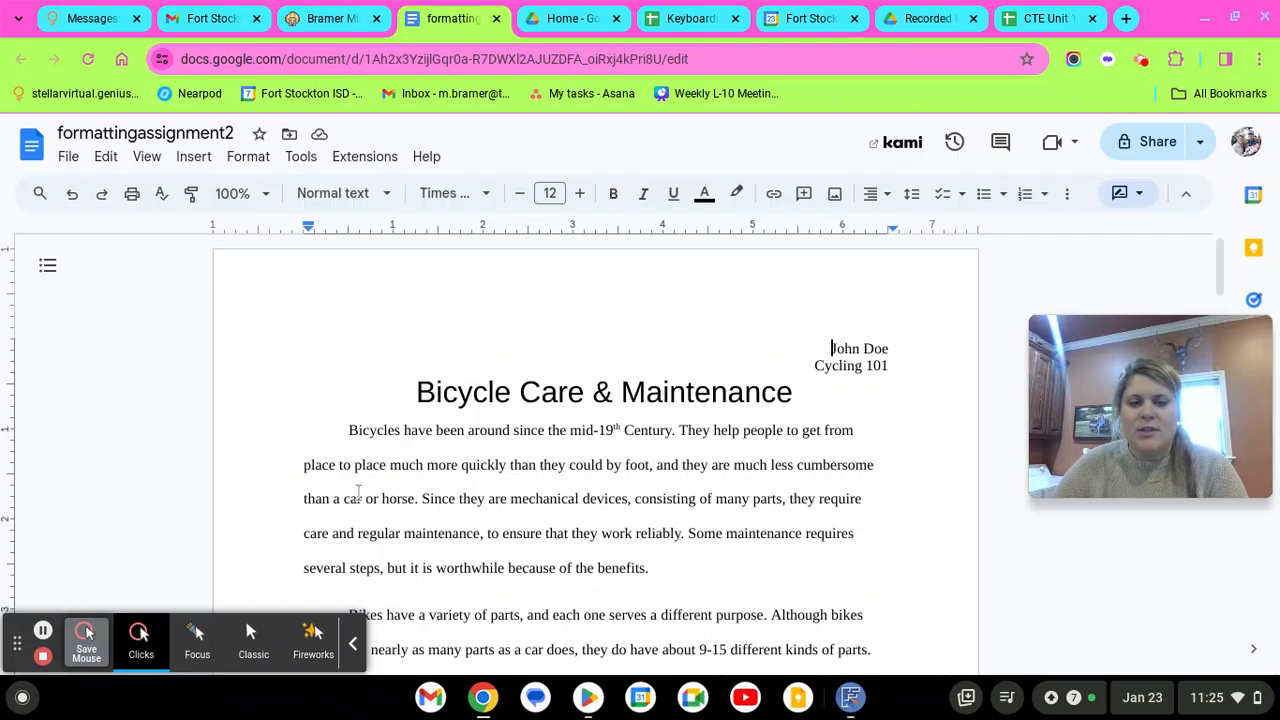
click(349, 431)
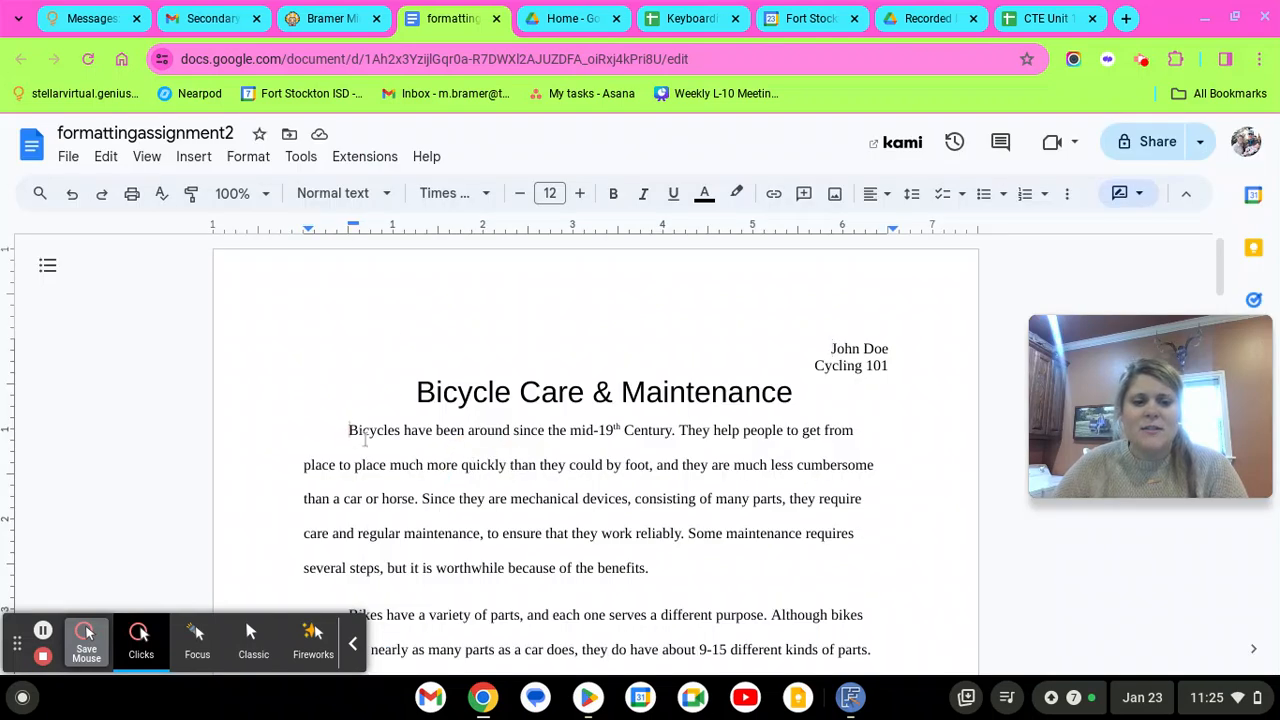
scroll(543, 500, down, 2)
scroll(543, 500, down, 2)
Backspace away the first paragraph's indent, then reject the resulting Delete paragraph suggestion
scroll(319, 330, up, 3)
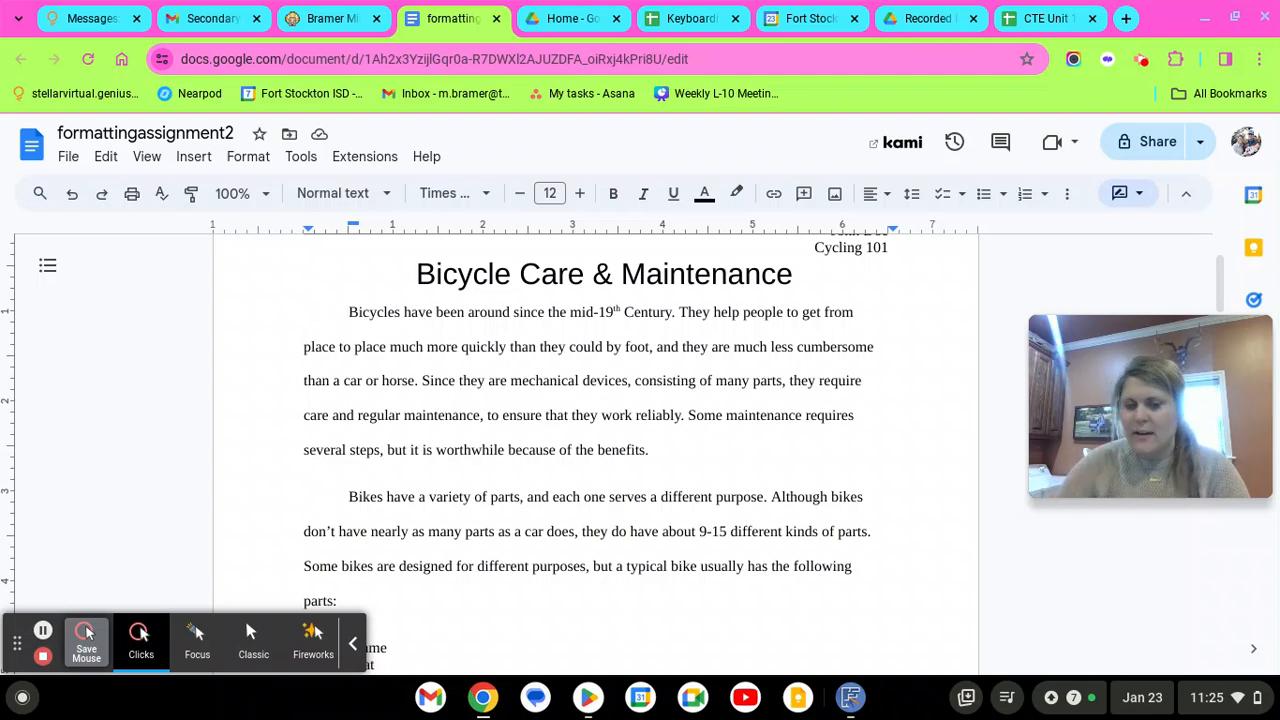
click(825, 272)
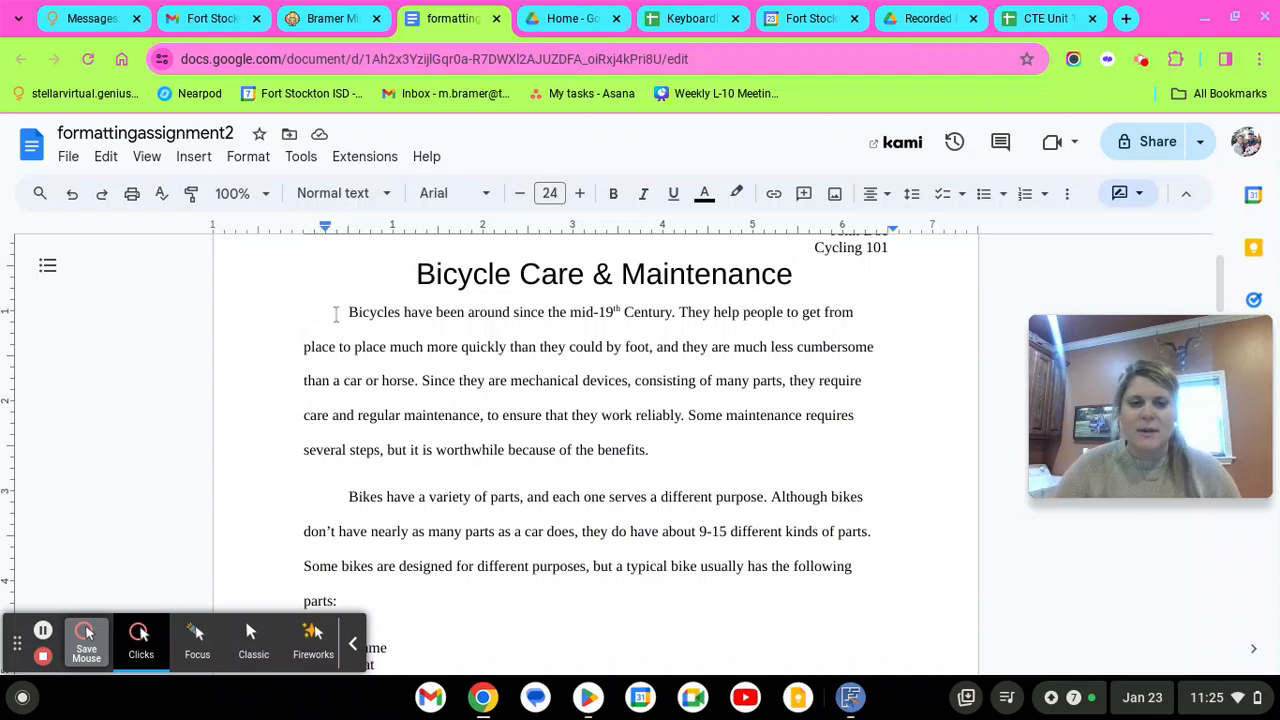
click(338, 315)
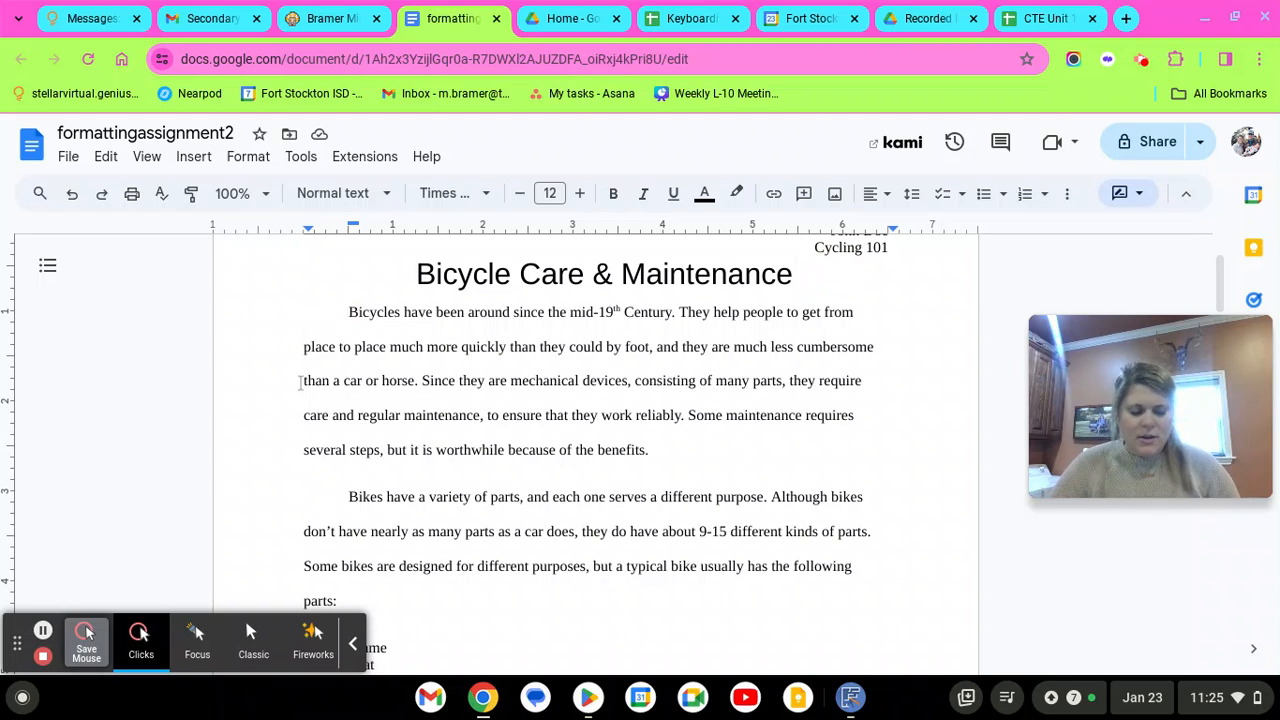
key(BackSpace)
key(BackSpace)
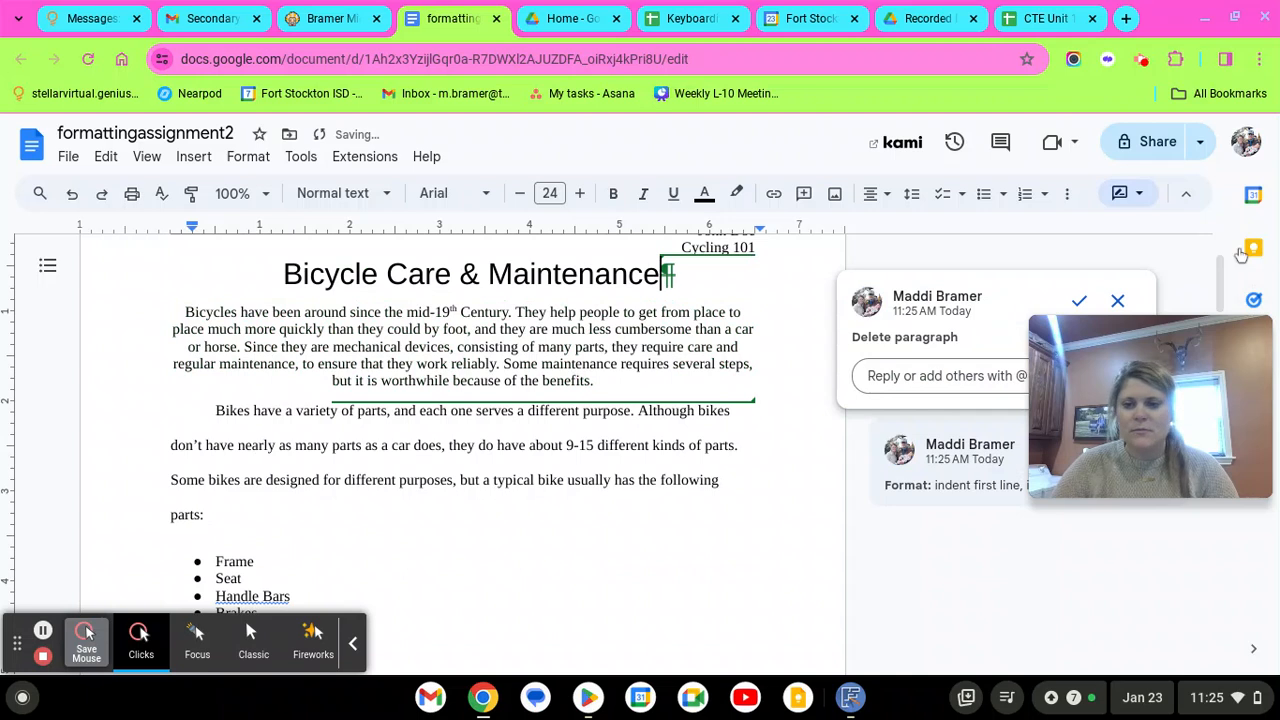
click(1115, 300)
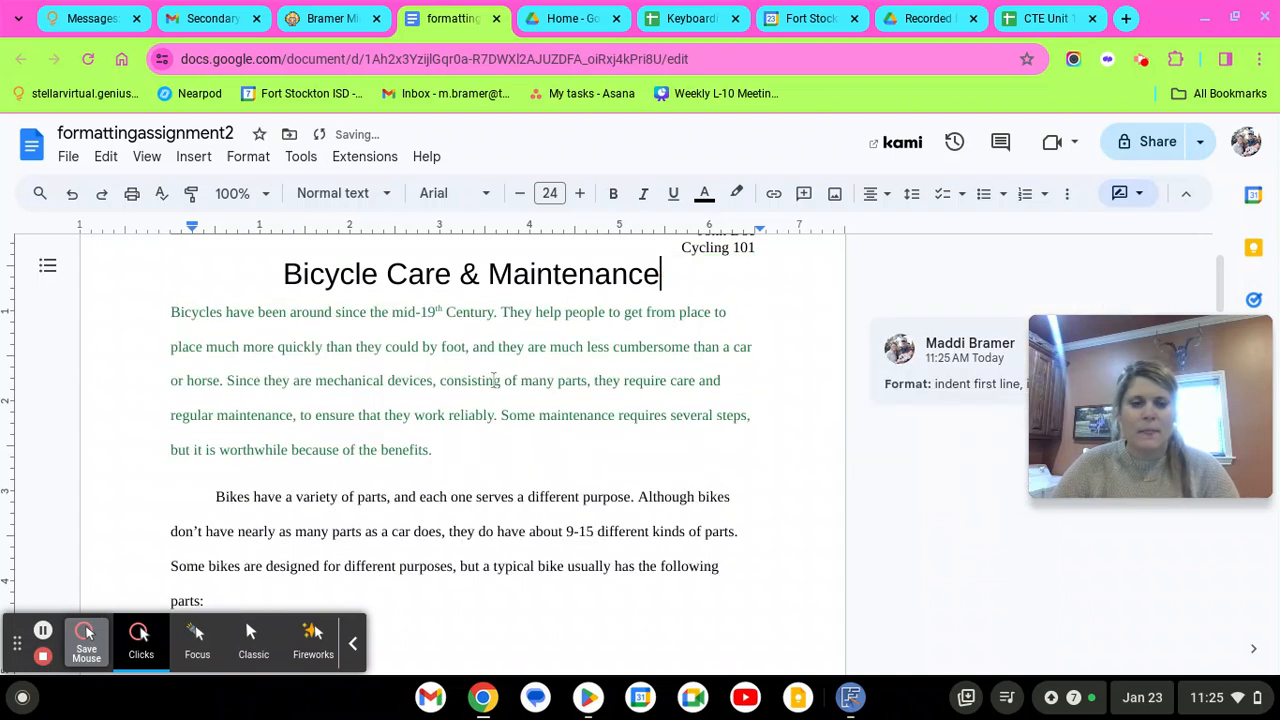
Re-indent the first line before 'Bicycles' with Tab and select the whole paragraph
click(165, 315)
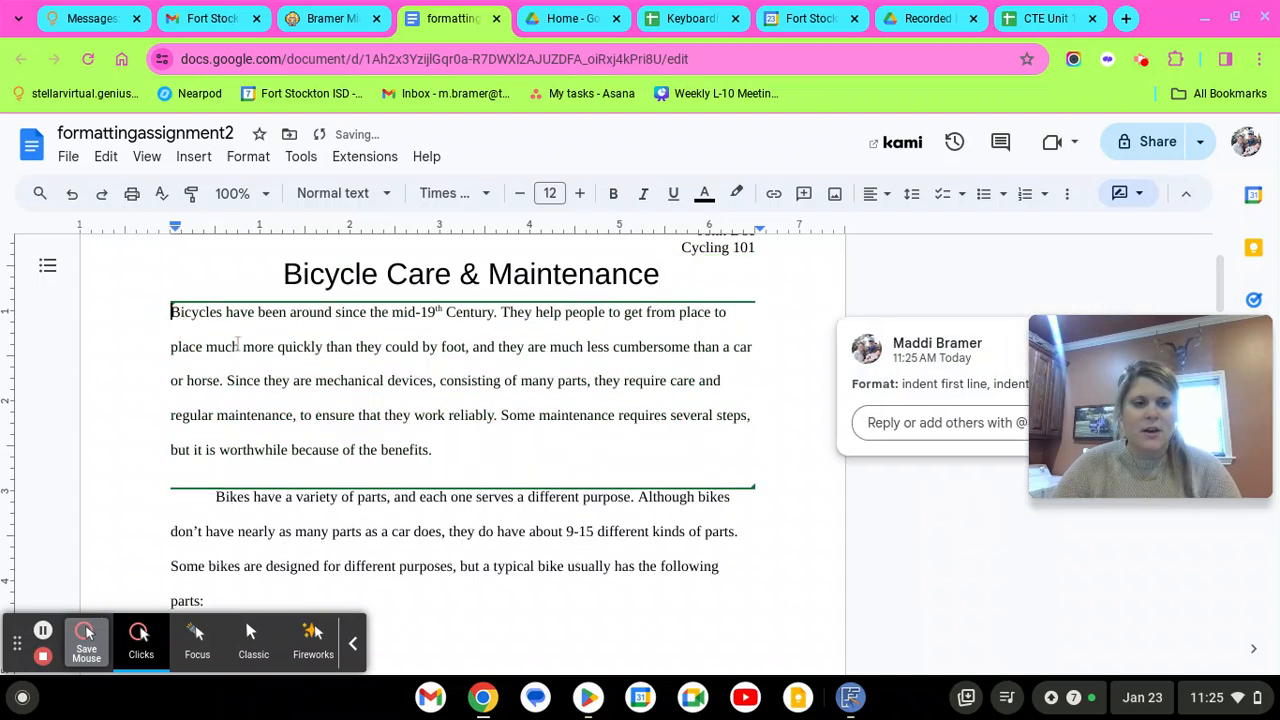
key(Tab)
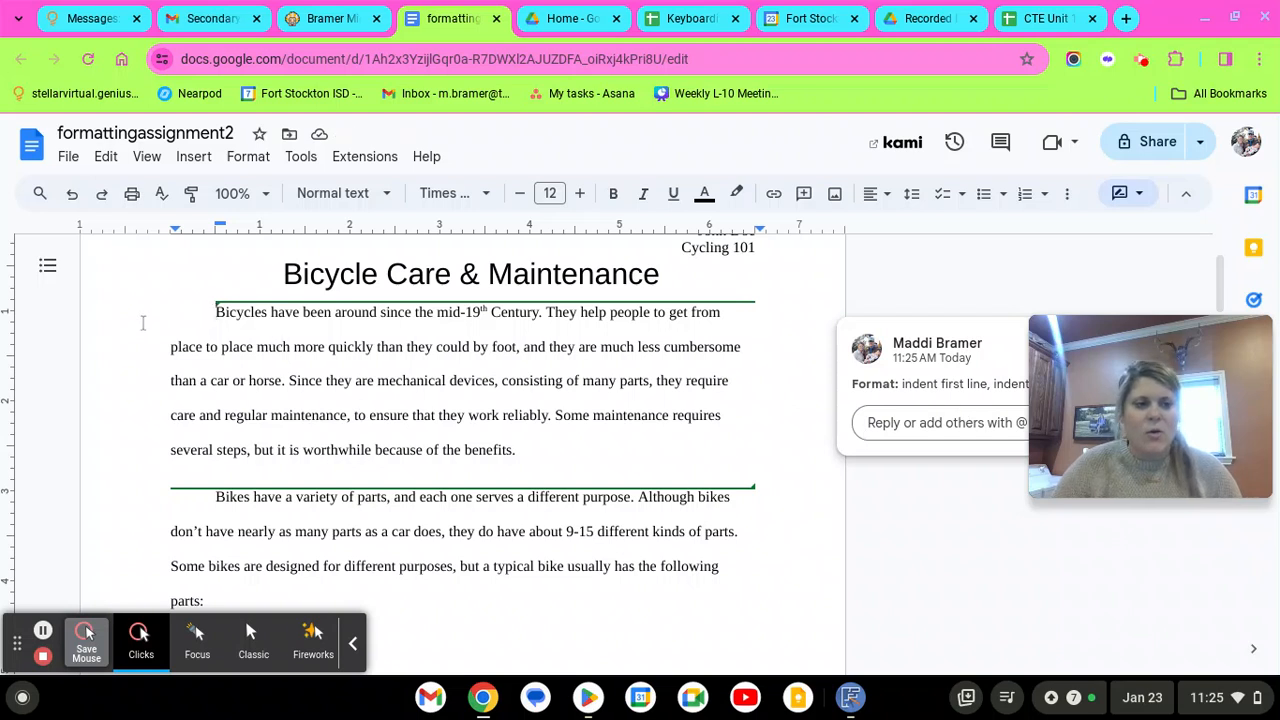
click(216, 311)
click(216, 314)
click(212, 318)
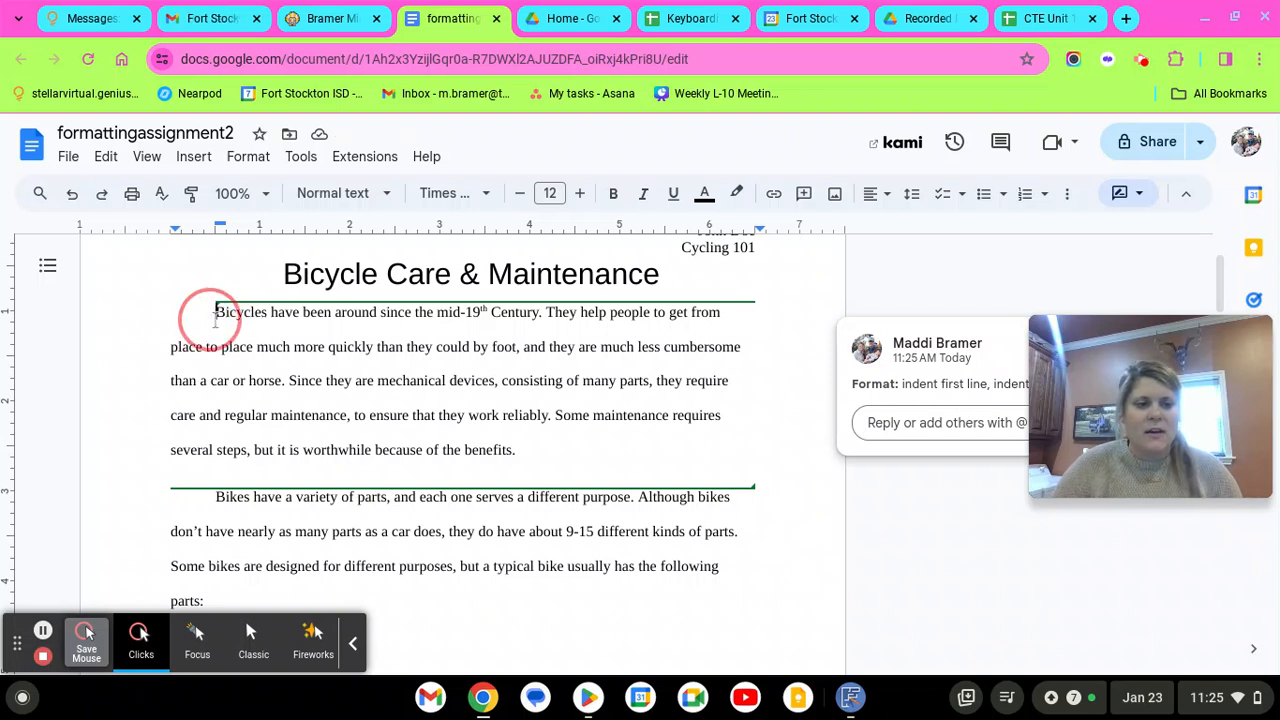
drag(214, 318, 591, 457)
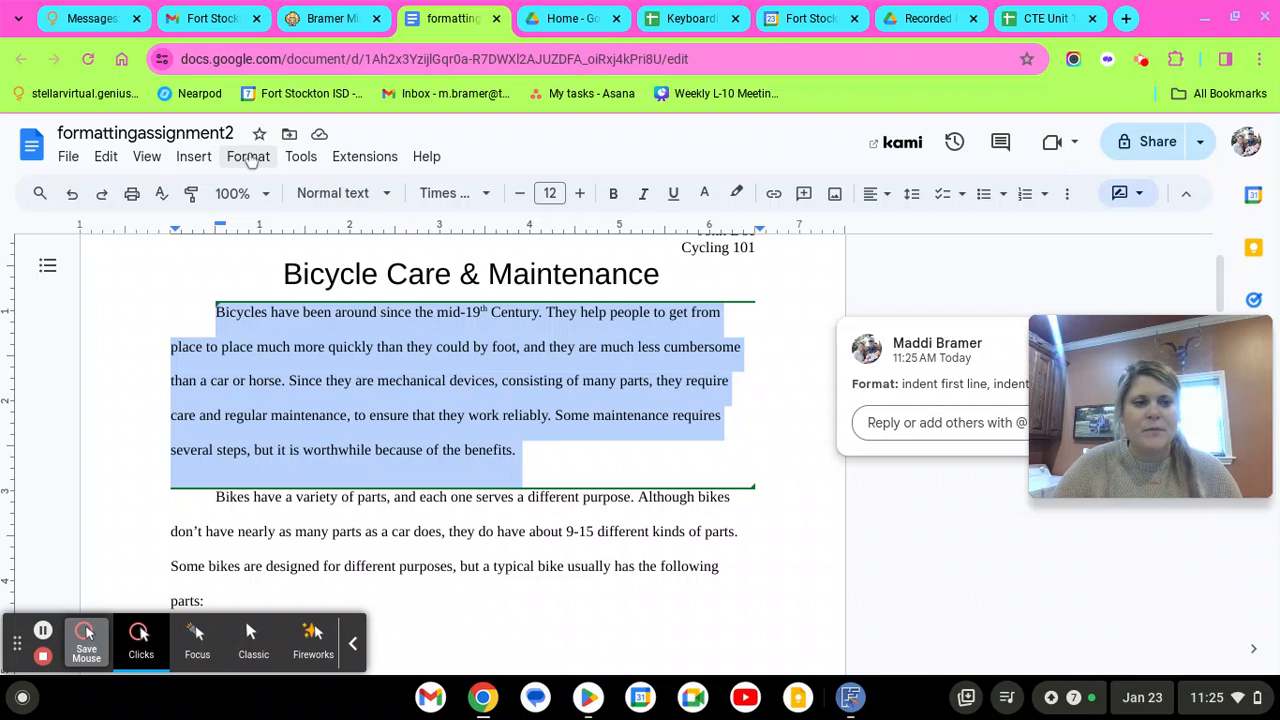
click(248, 157)
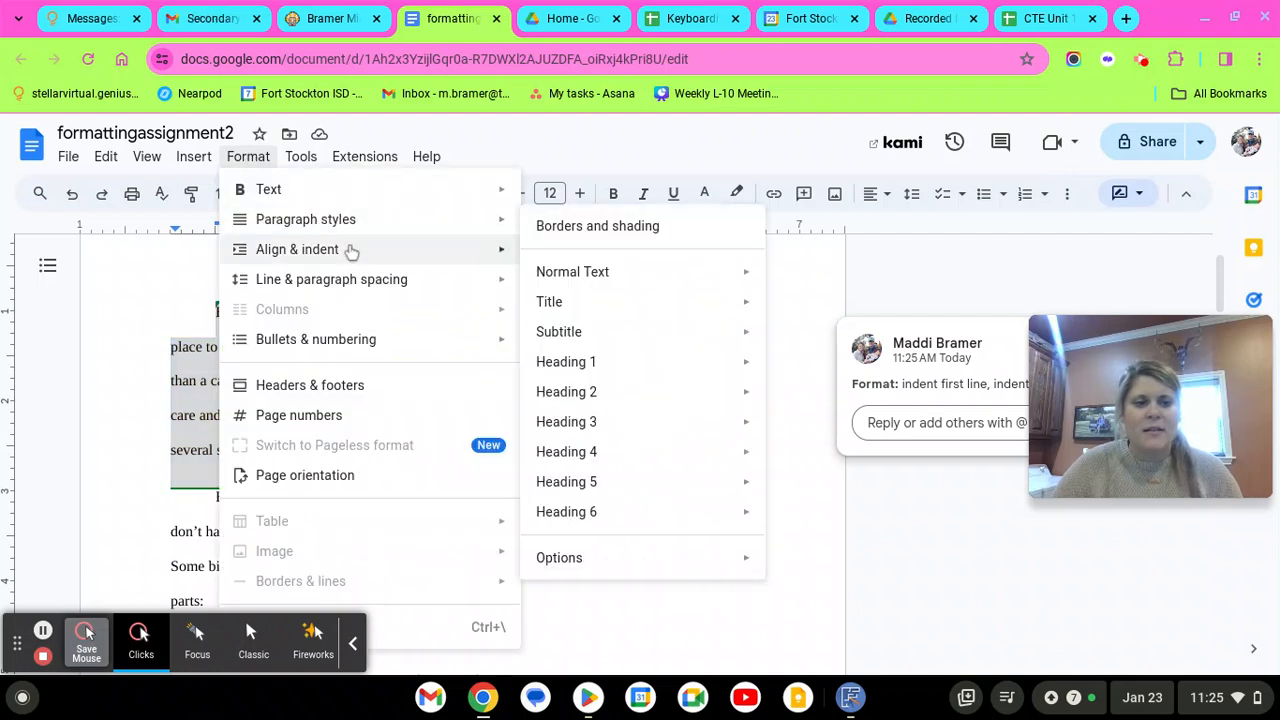
mouse_move(351, 249)
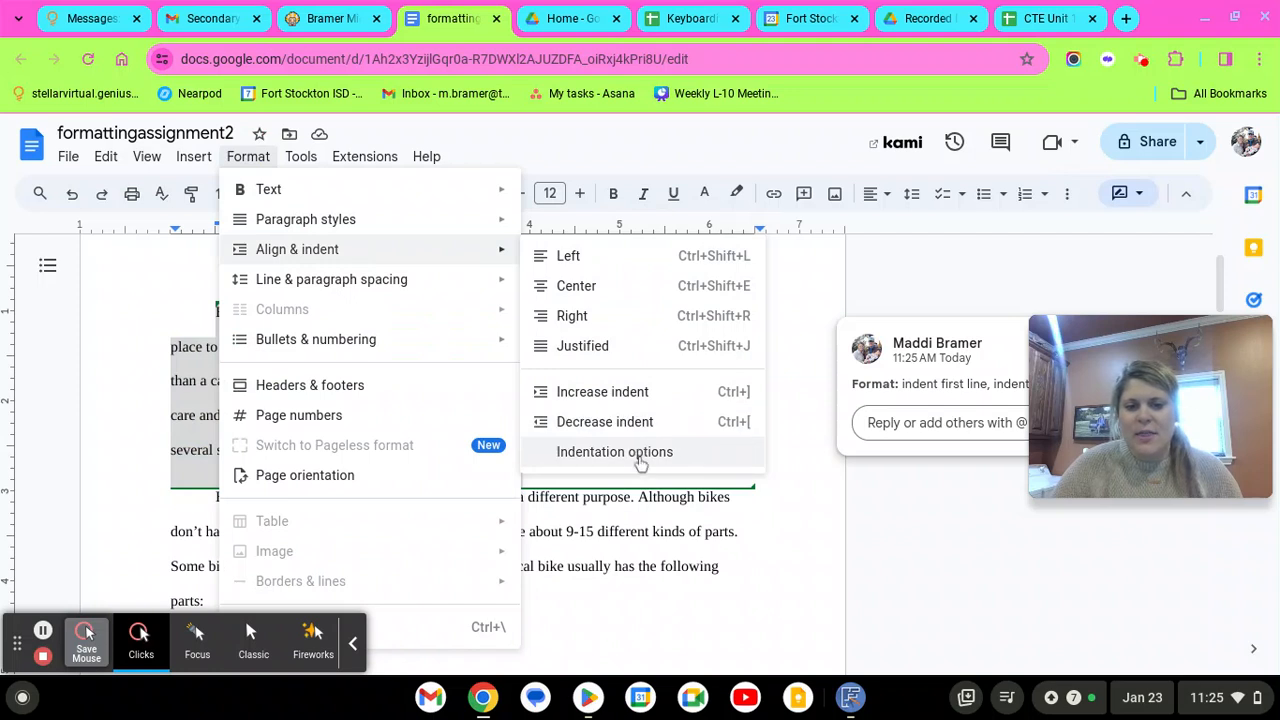
click(640, 458)
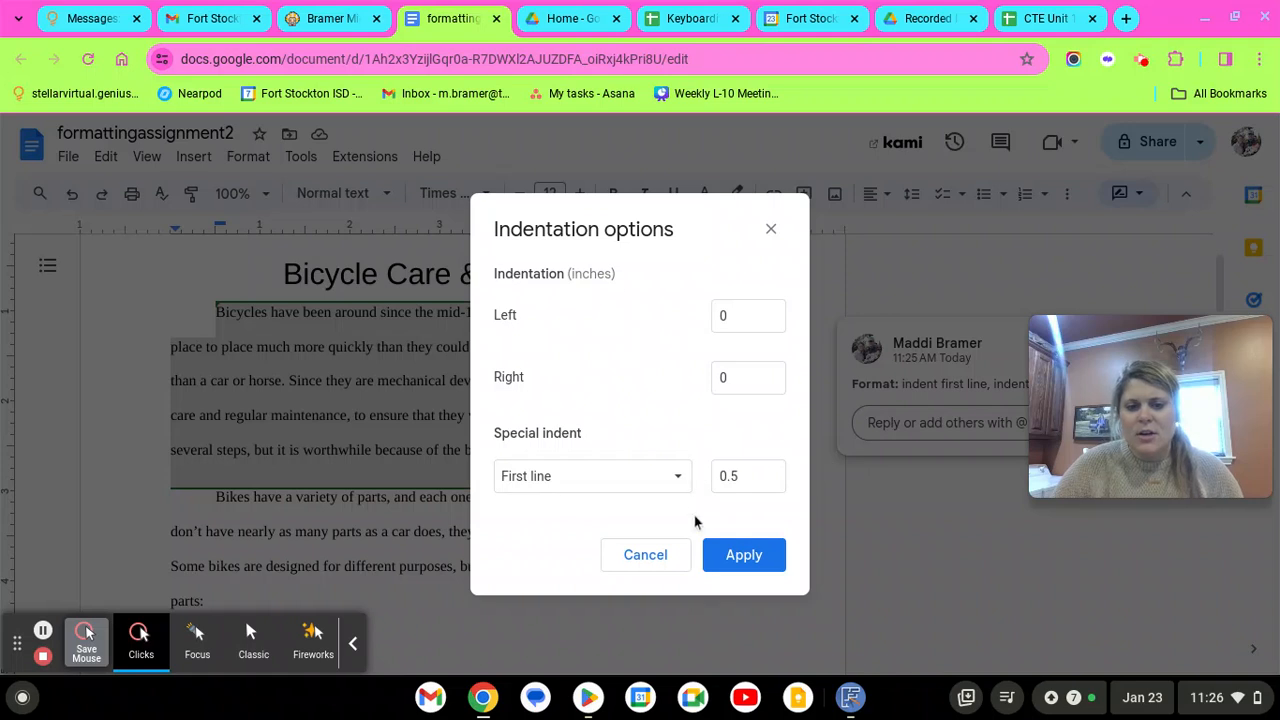
click(684, 484)
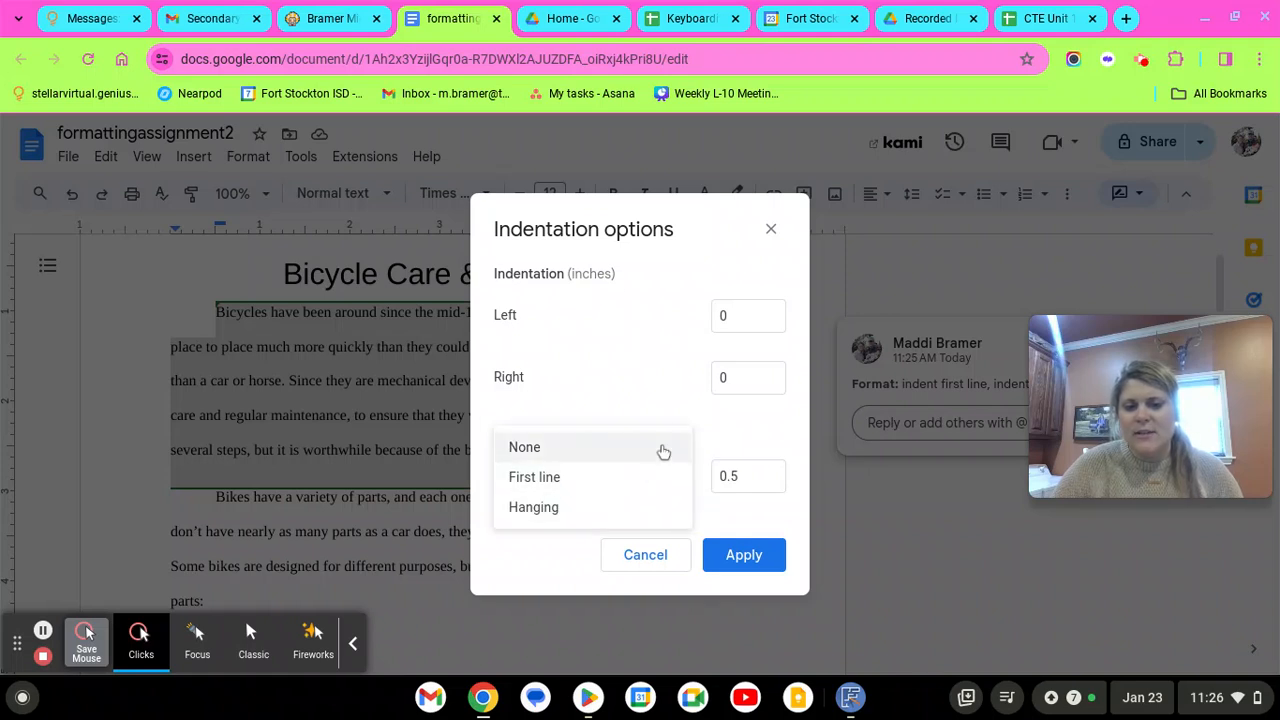
click(676, 478)
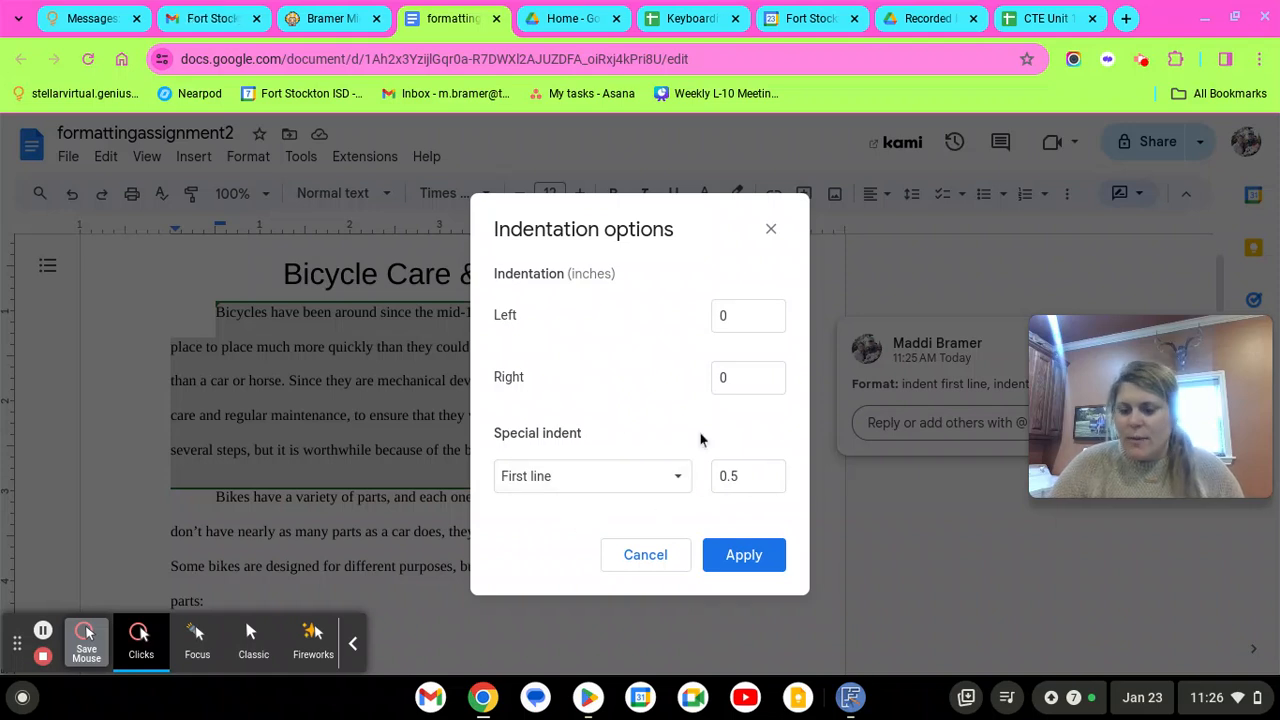
click(760, 316)
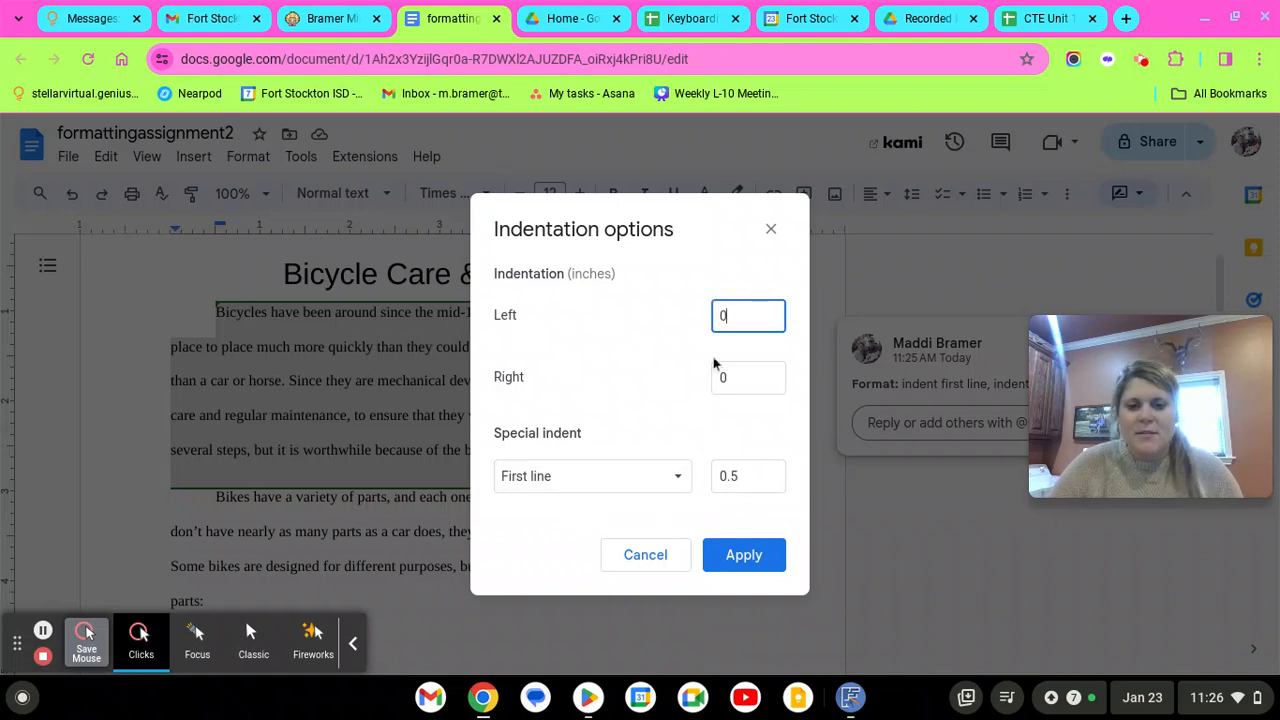
click(660, 567)
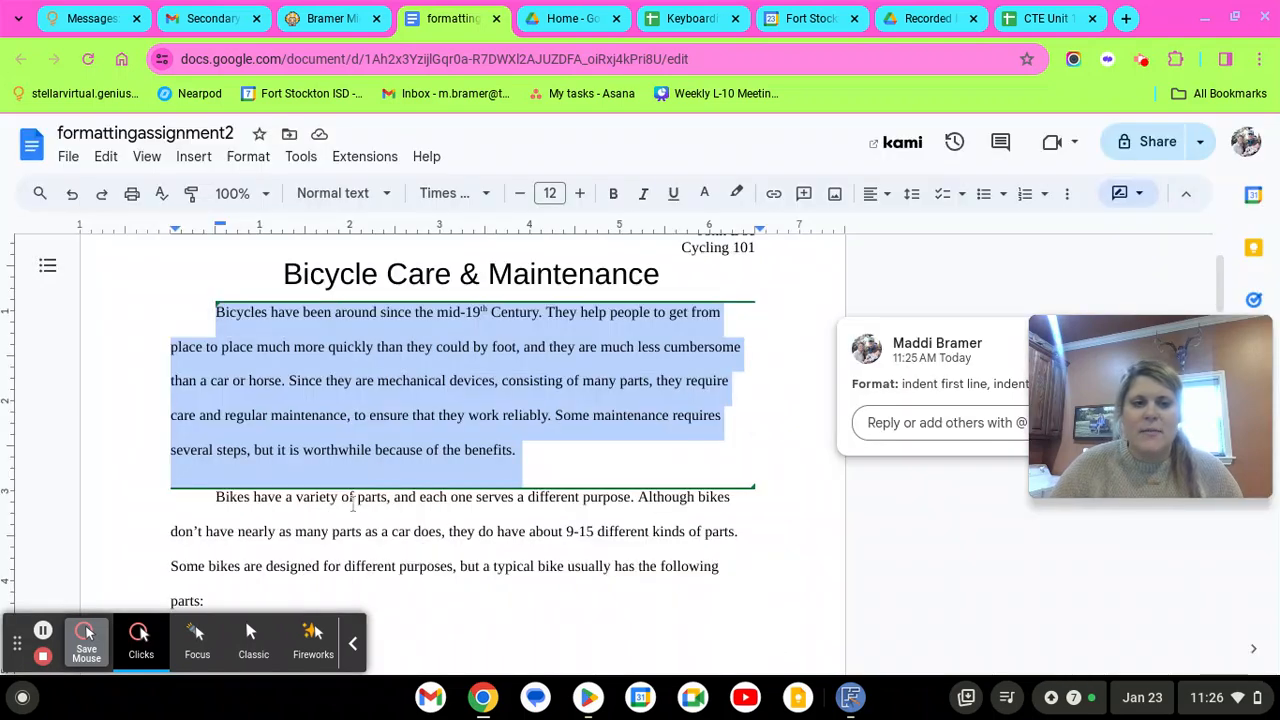
click(380, 449)
Check the 'Bikes' paragraph's first-line and left indent markers on the ruler
scroll(244, 408, down, 1)
click(218, 460)
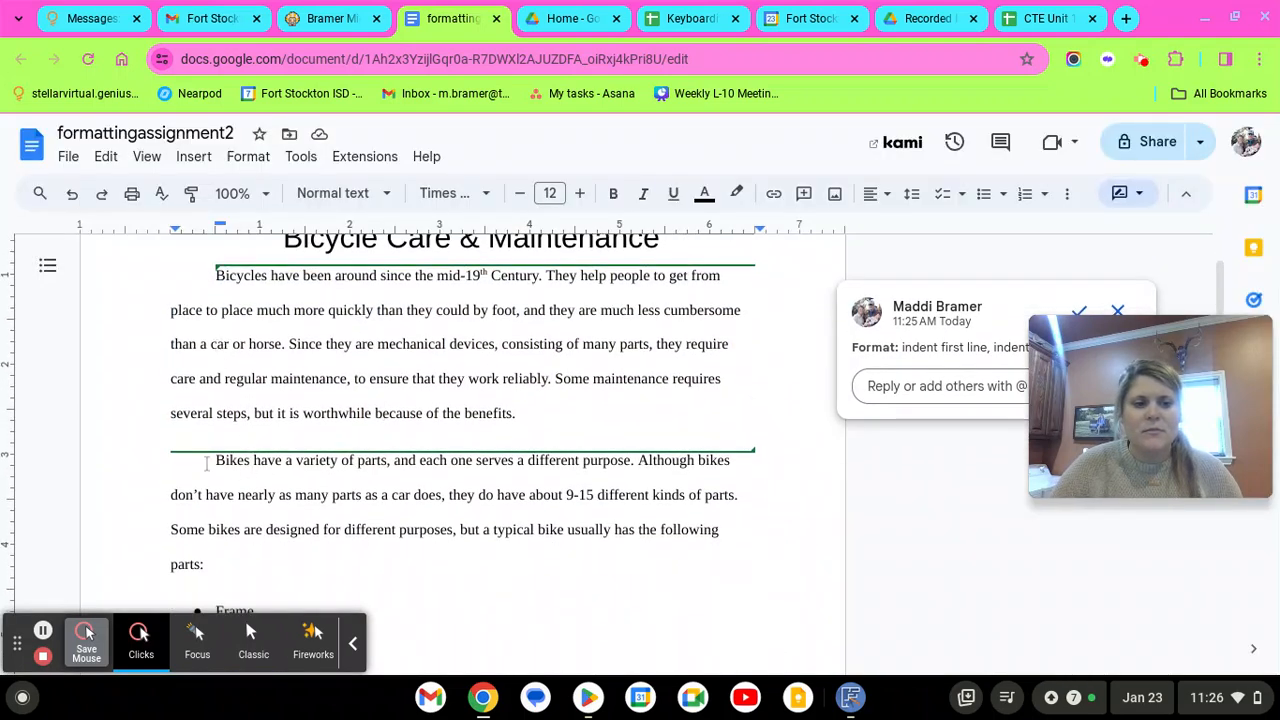
click(225, 232)
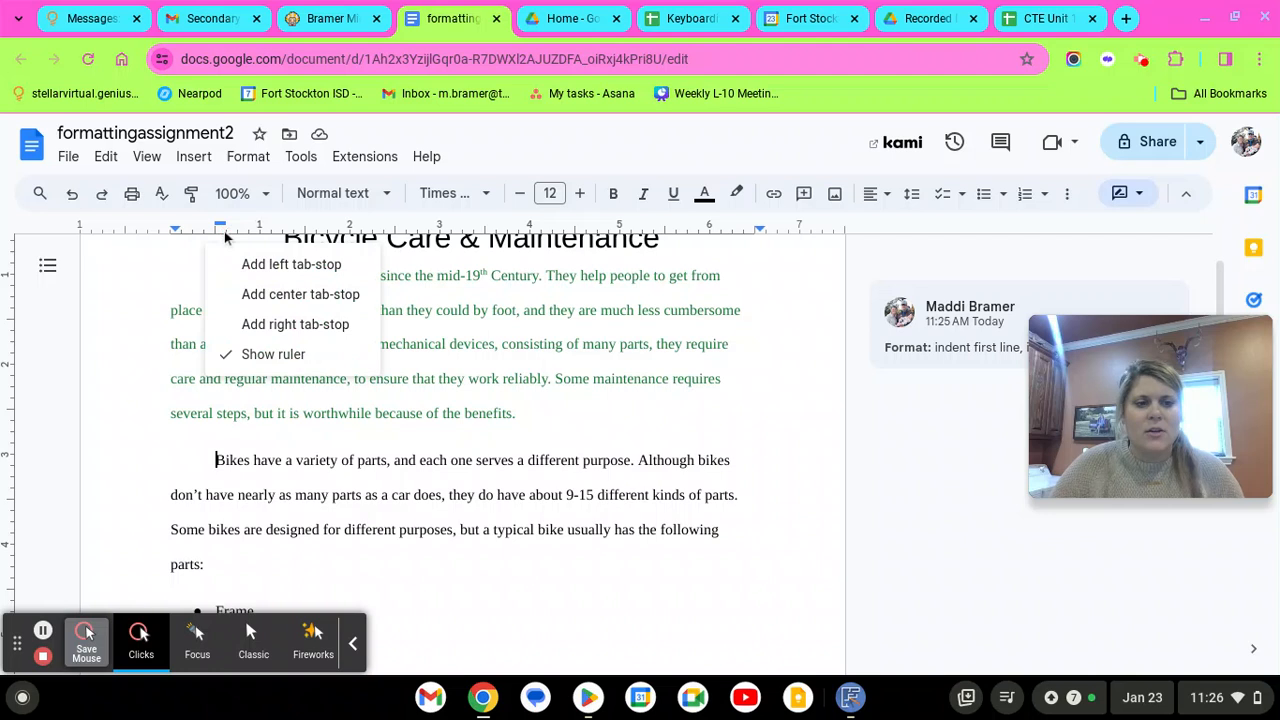
click(184, 235)
click(177, 230)
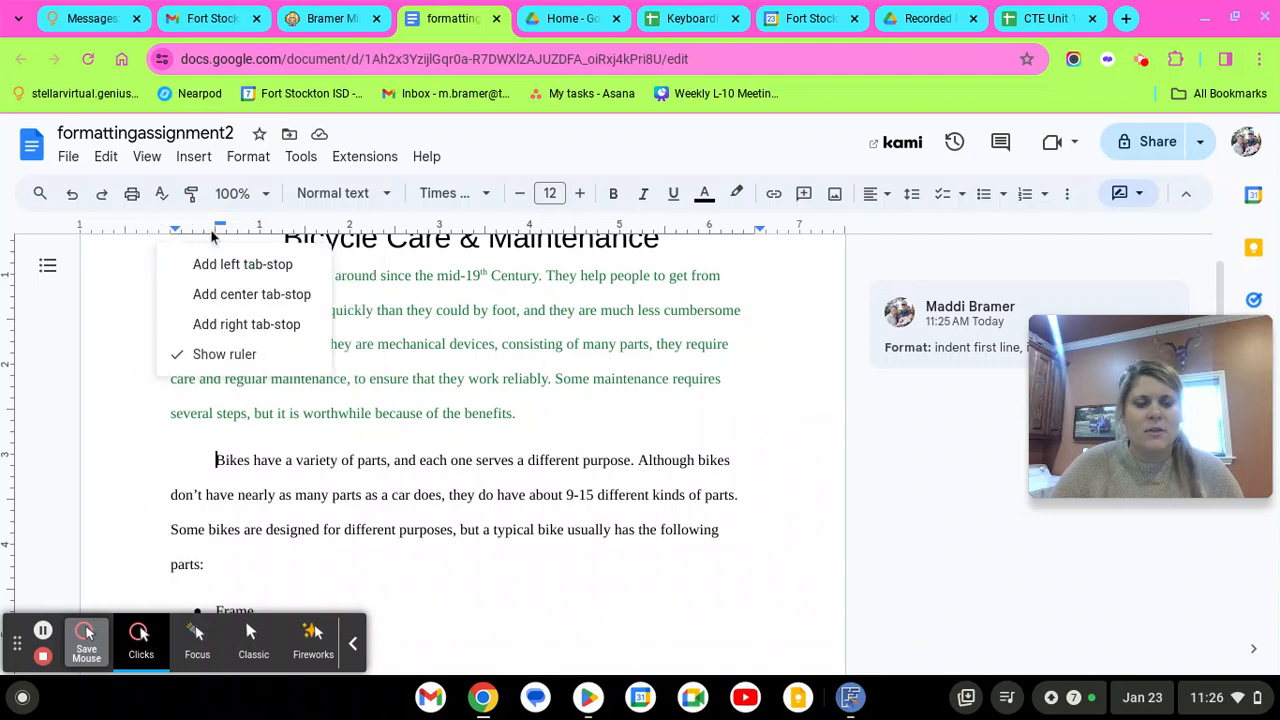
Select the entire indented block quote paragraph from its opening quotation mark
scroll(371, 500, down, 15)
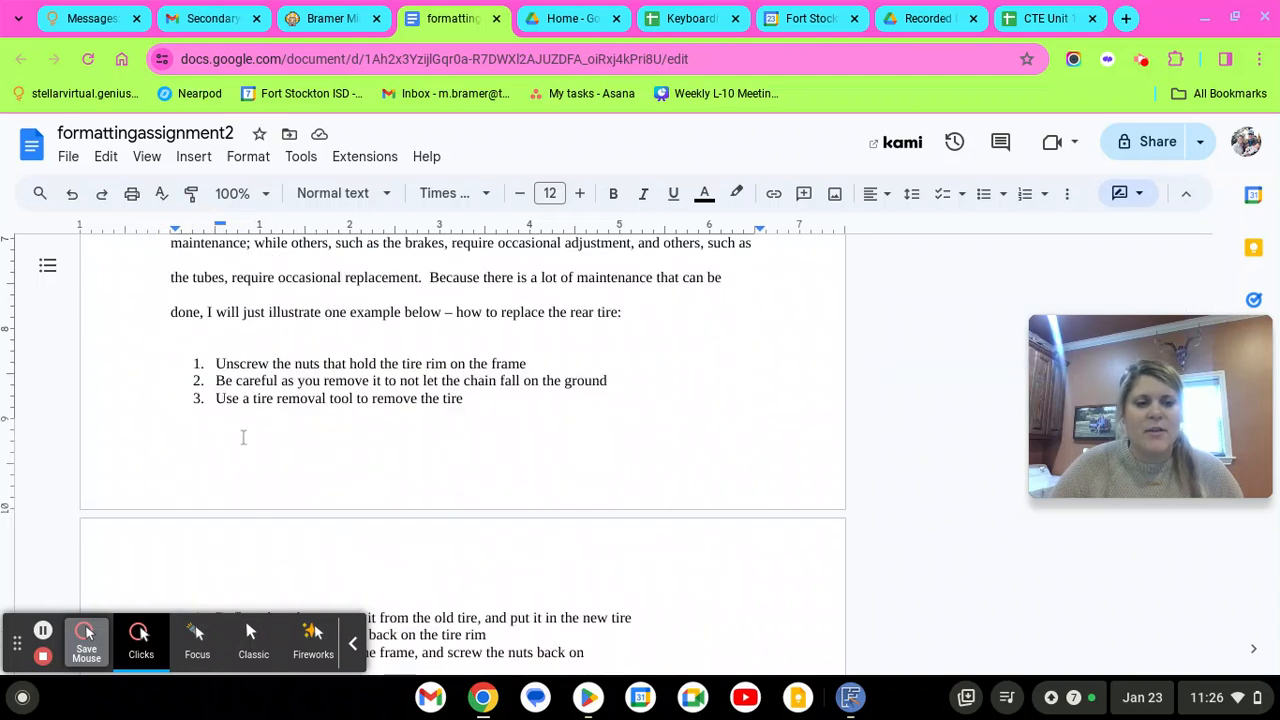
click(222, 462)
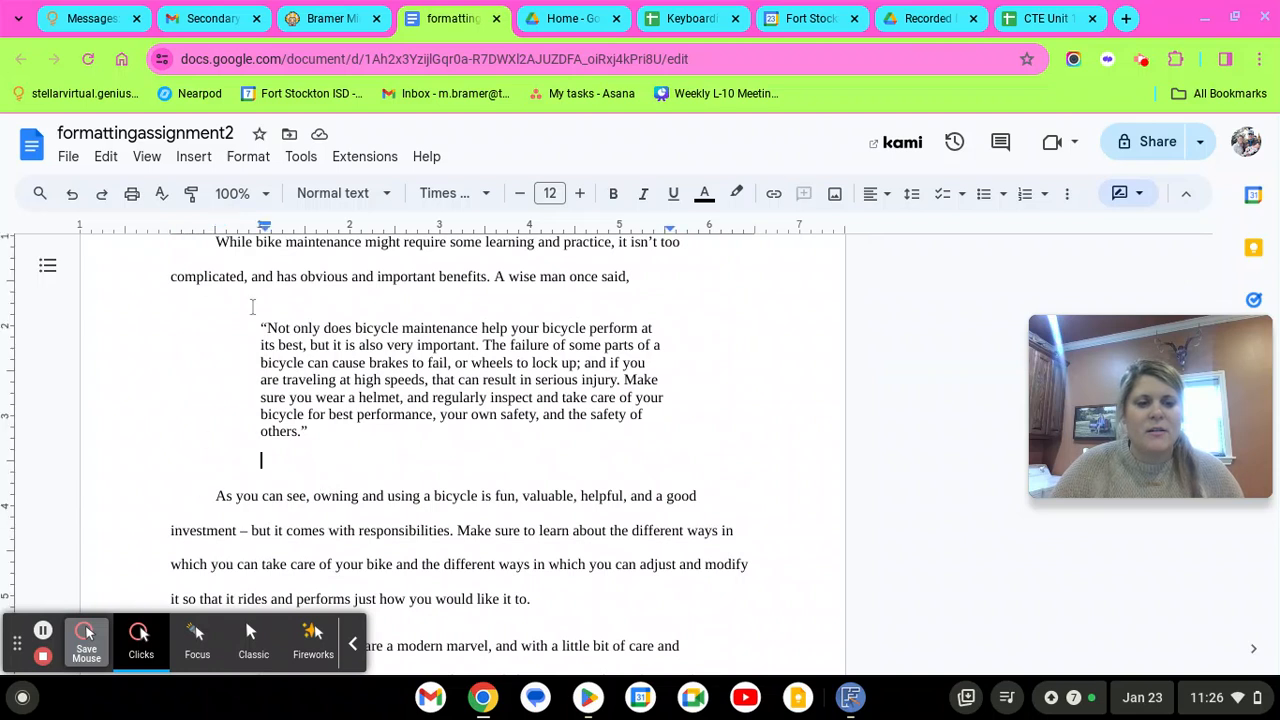
click(245, 276)
click(258, 309)
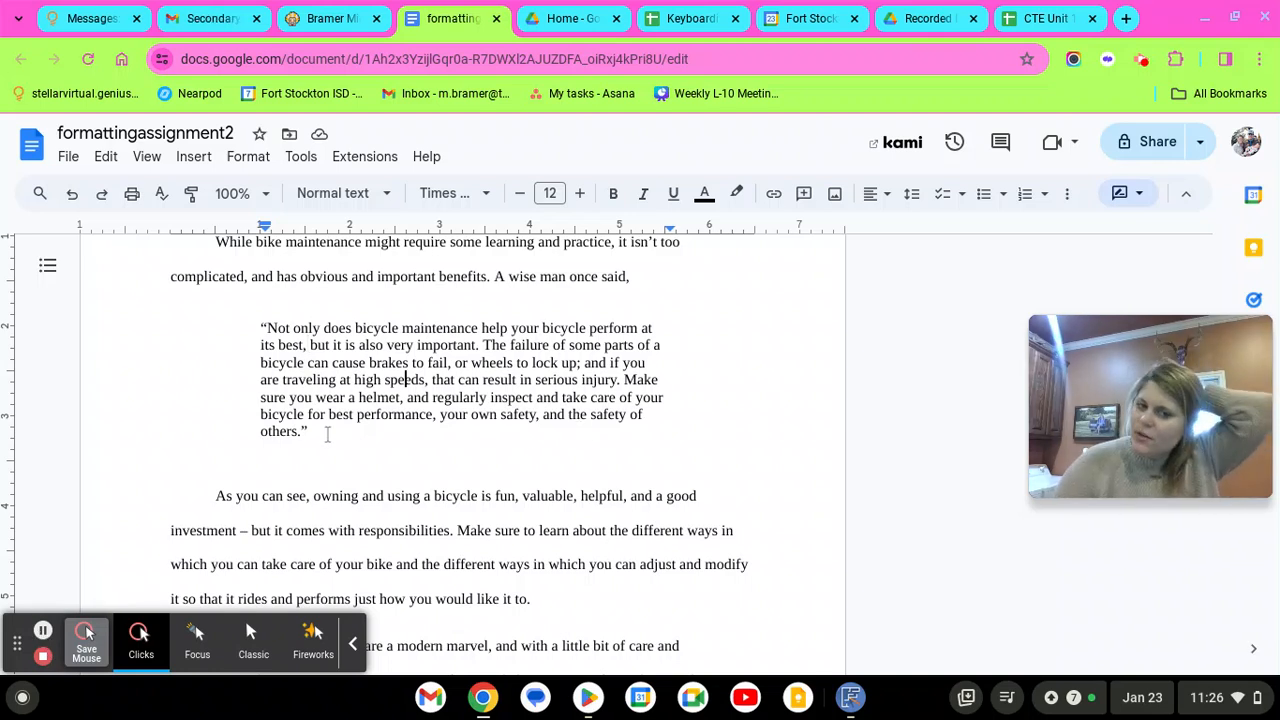
scroll(352, 415, up, 1)
drag(260, 356, 378, 470)
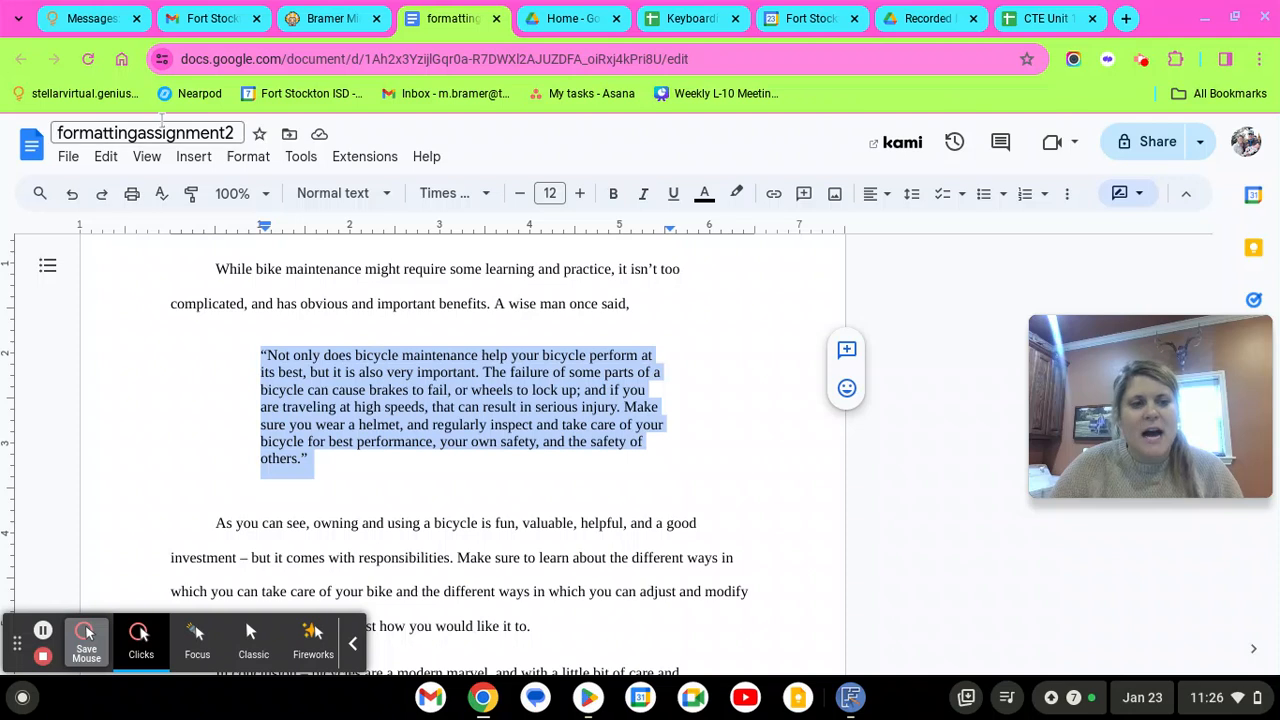
Apply 1-inch left and right indents to the block quote via Indentation options
click(244, 157)
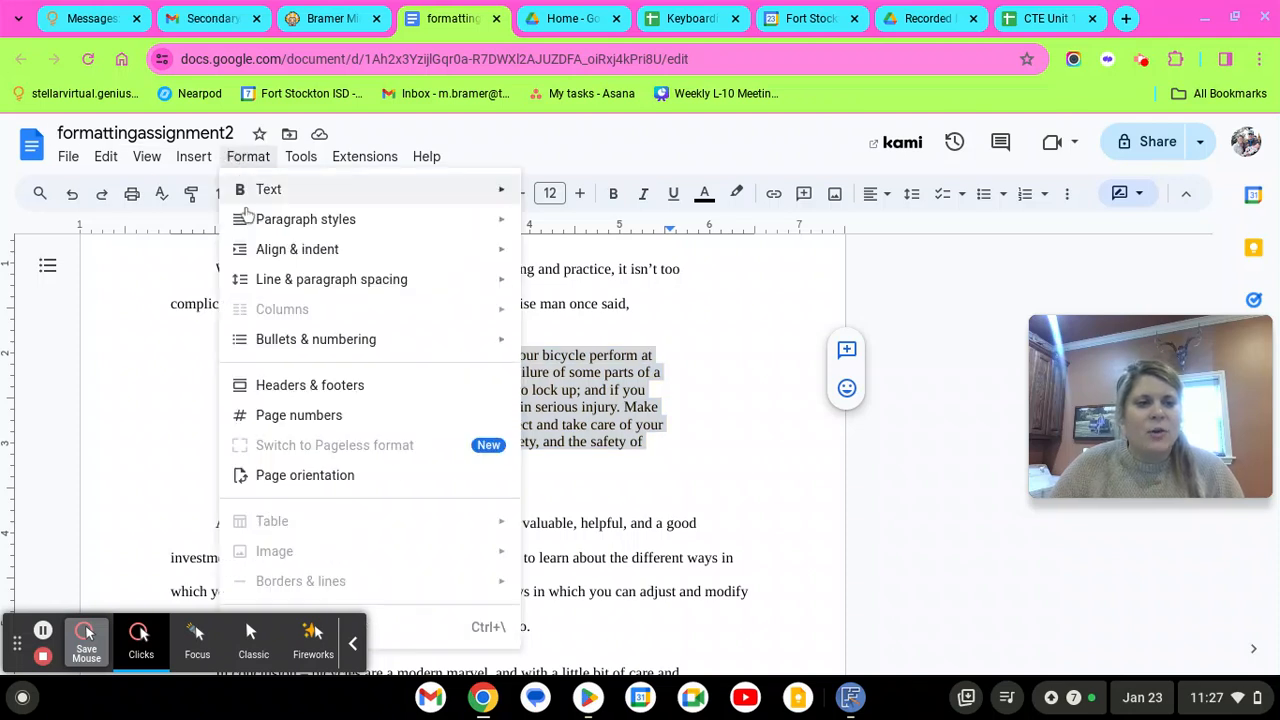
mouse_move(277, 249)
click(630, 453)
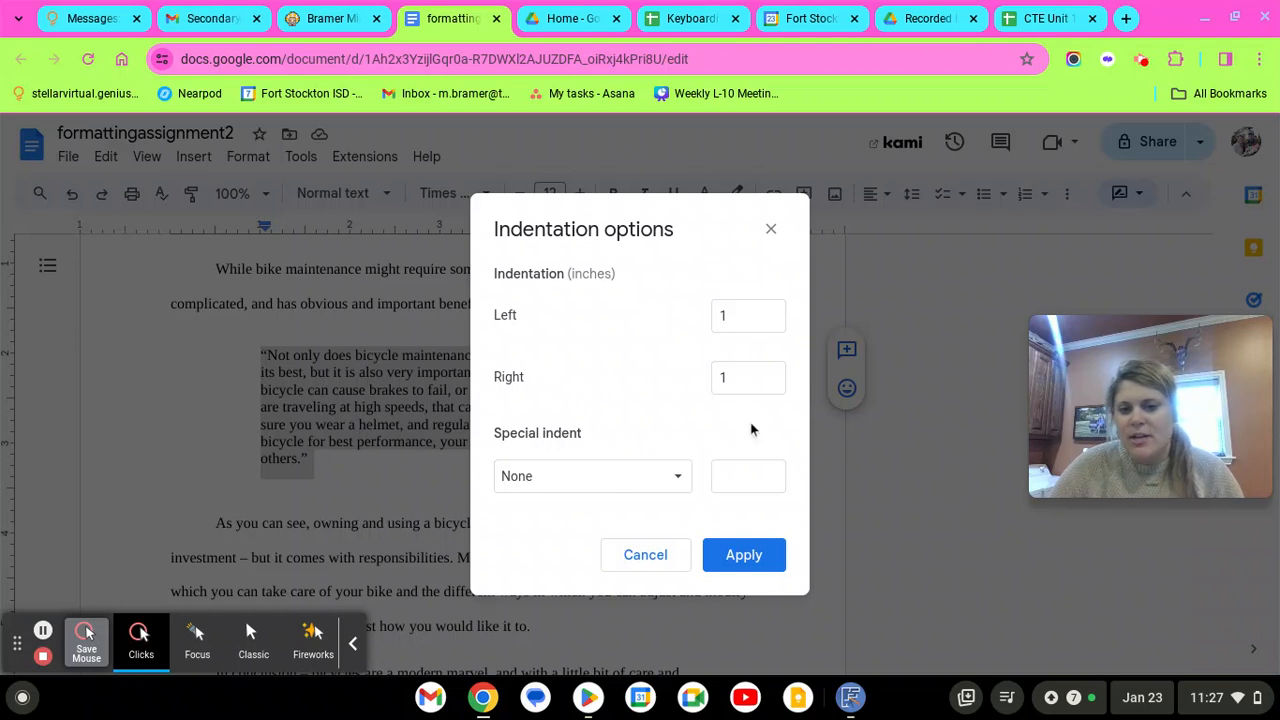
click(766, 554)
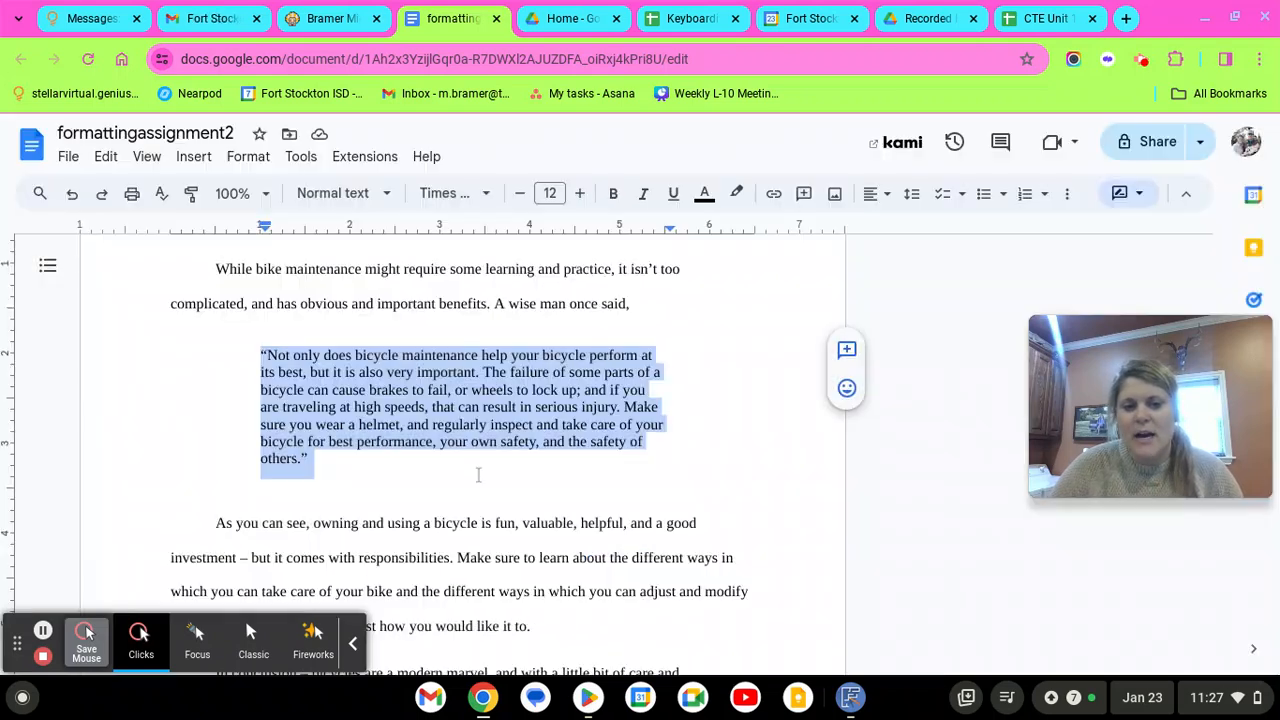
click(421, 449)
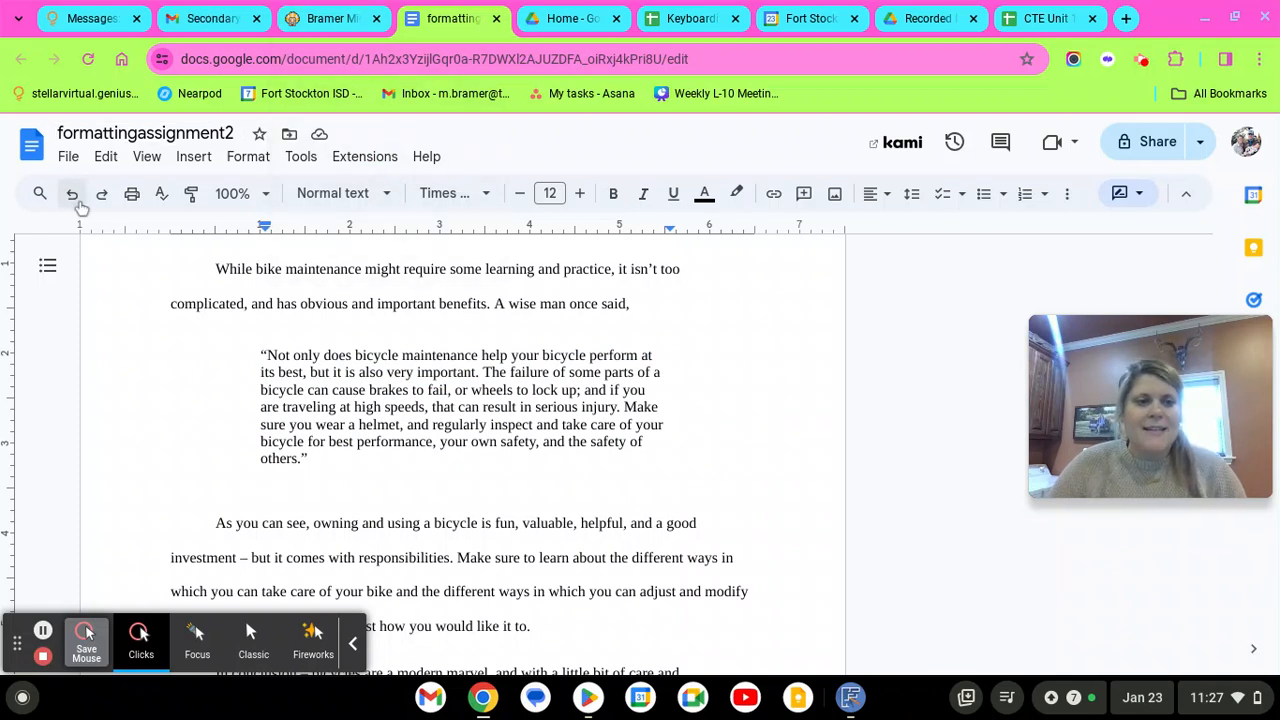
Select the paragraph beginning 'Some of these parts'
scroll(384, 512, down, 1)
scroll(384, 513, down, 1)
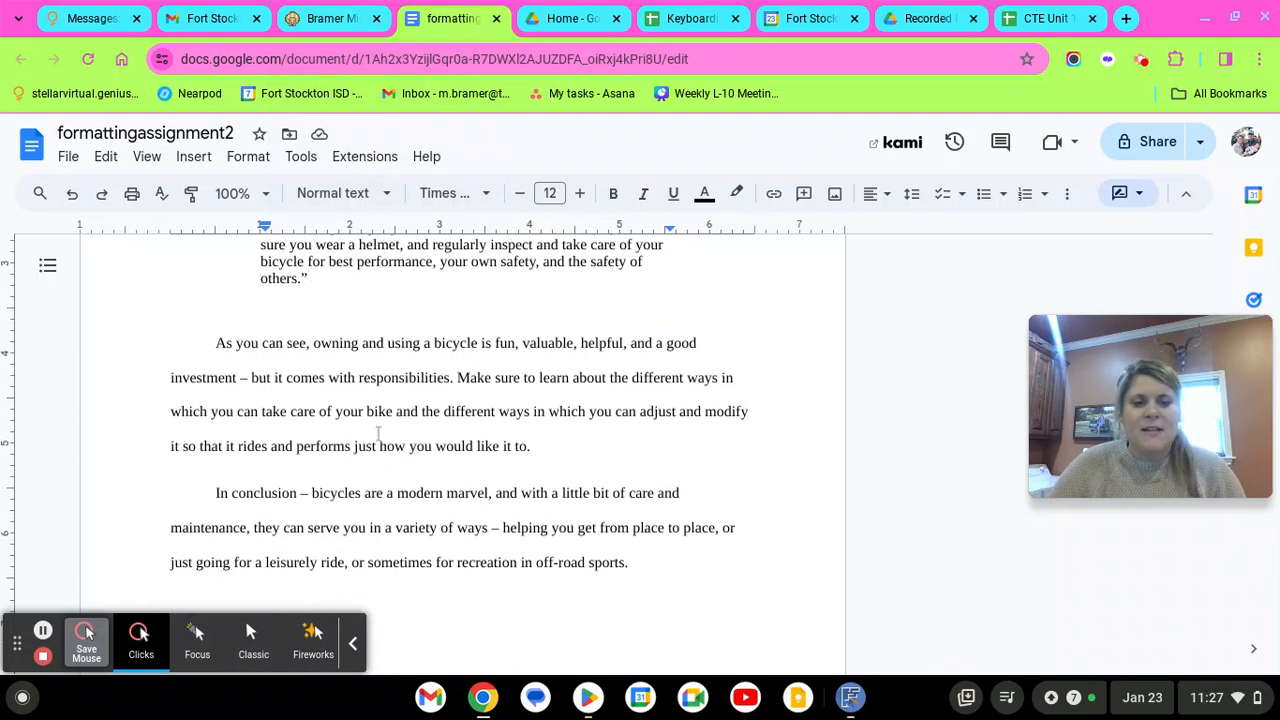
scroll(455, 474, down, 1)
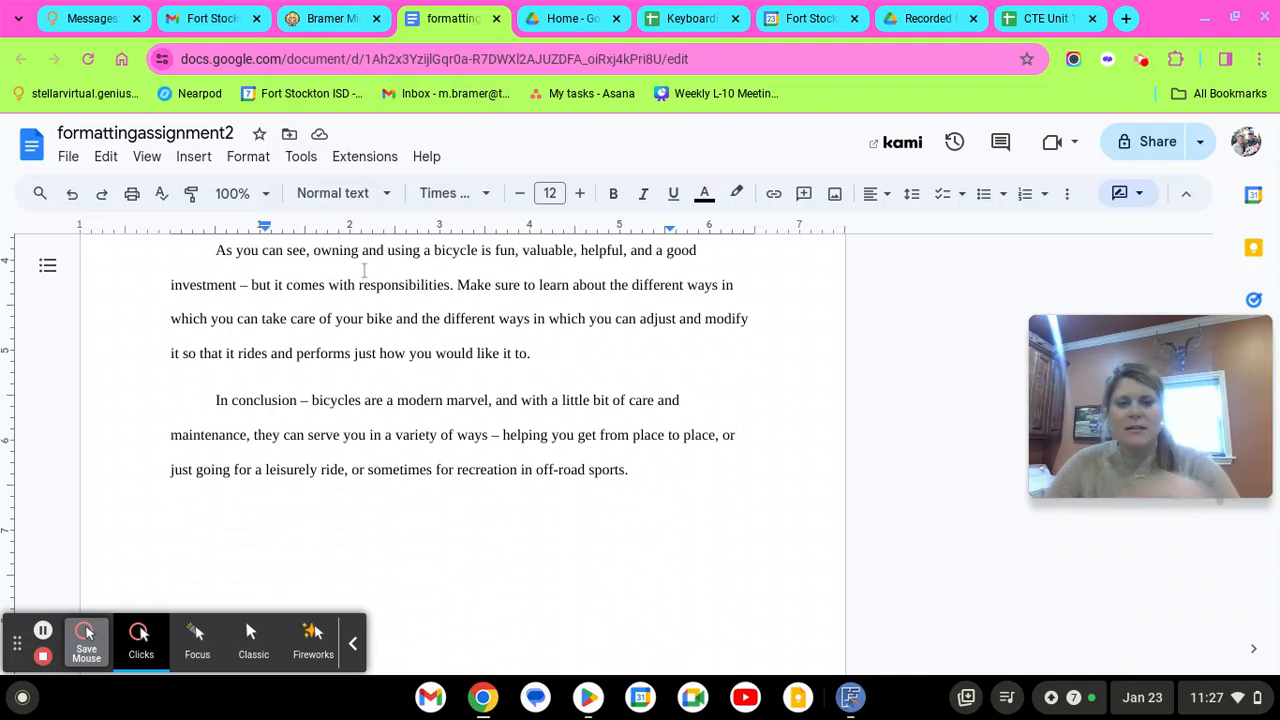
scroll(415, 431, up, 1)
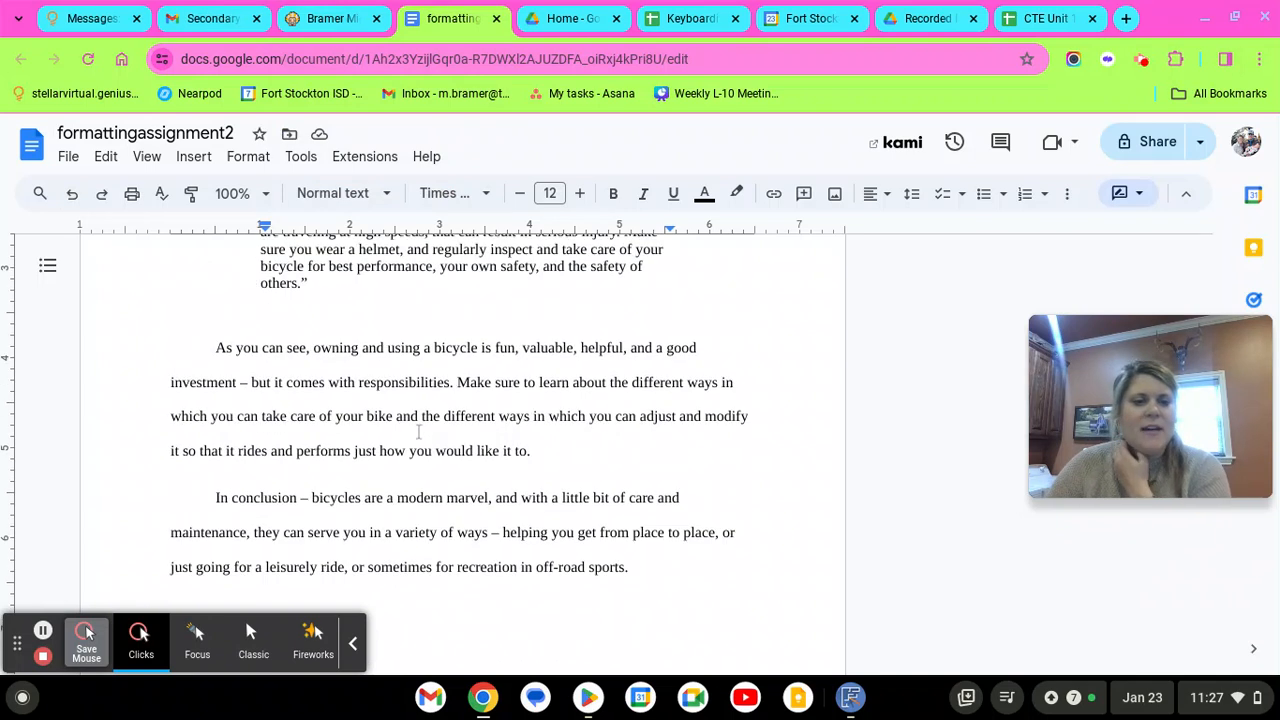
scroll(417, 432, down, 4)
scroll(417, 432, up, 5)
scroll(417, 432, up, 1)
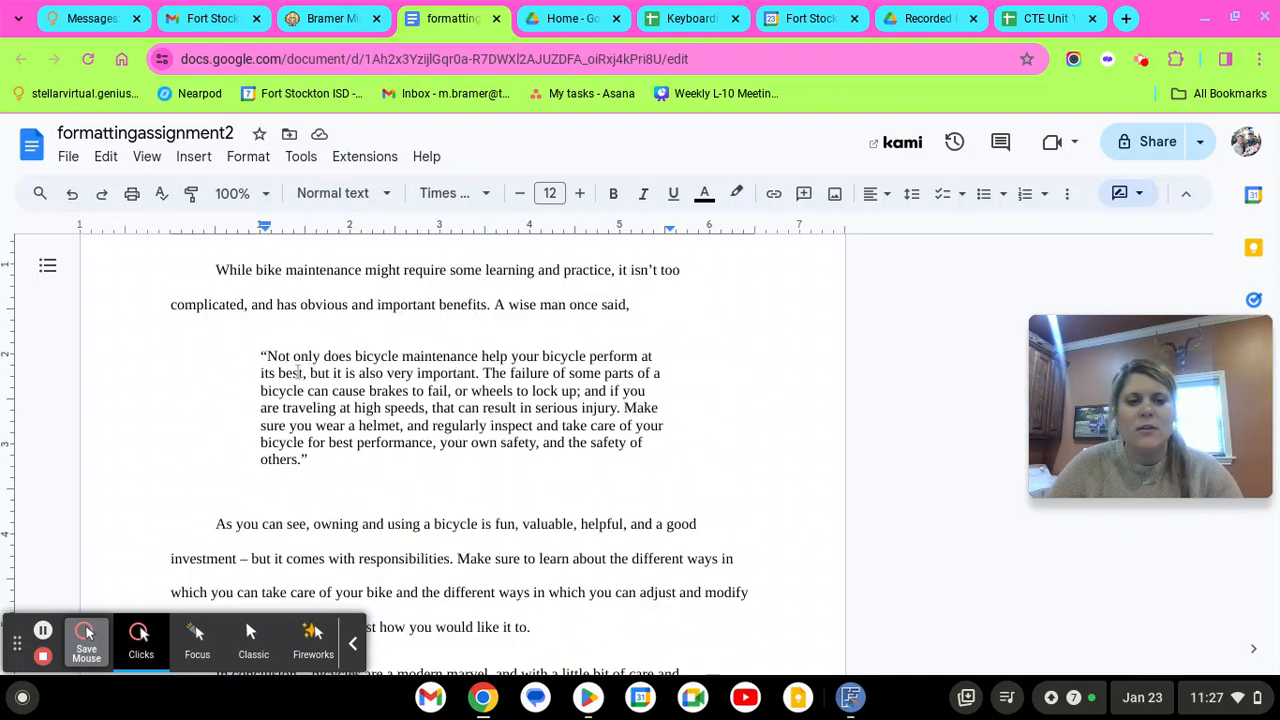
drag(303, 383, 447, 431)
click(462, 481)
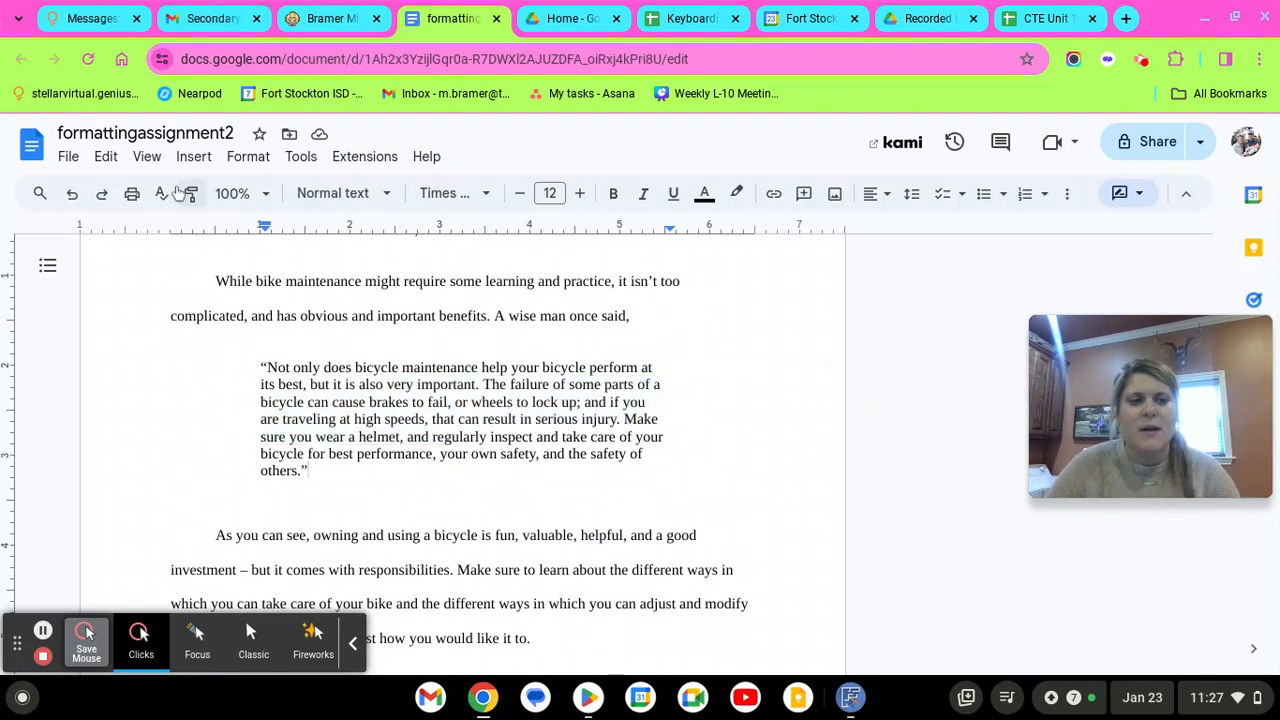
scroll(619, 419, up, 1)
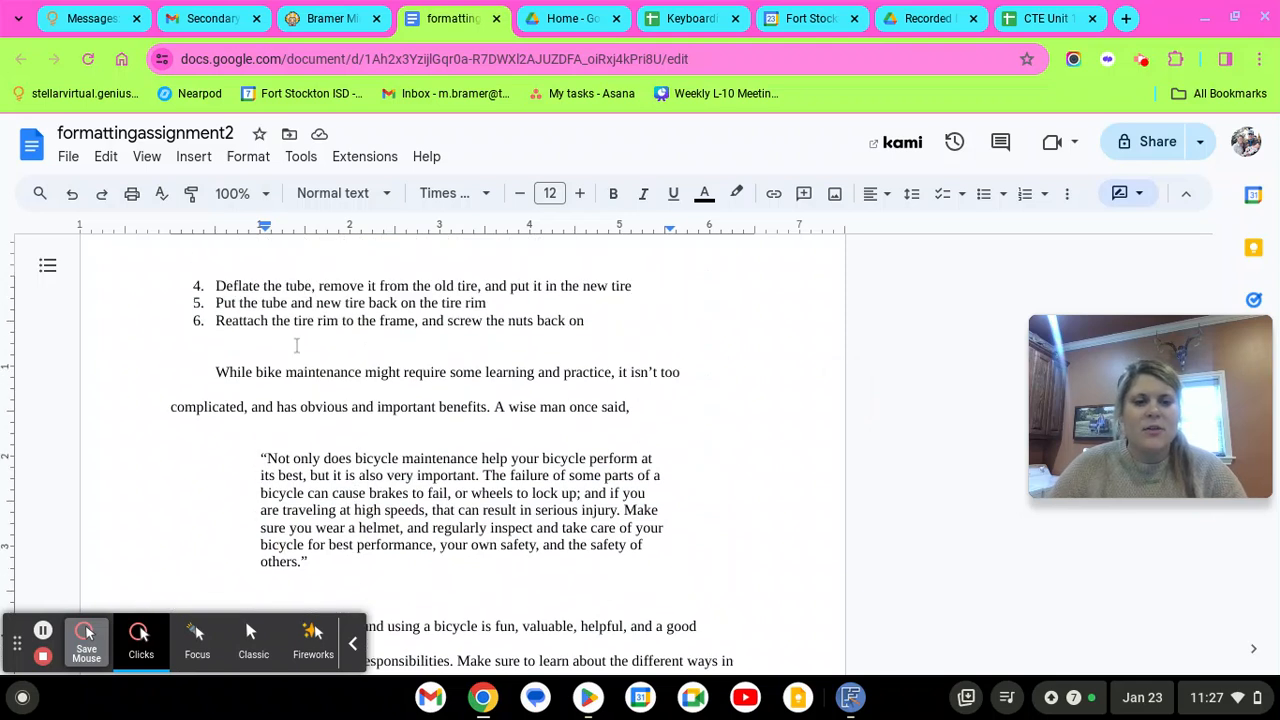
scroll(300, 350, up, 10)
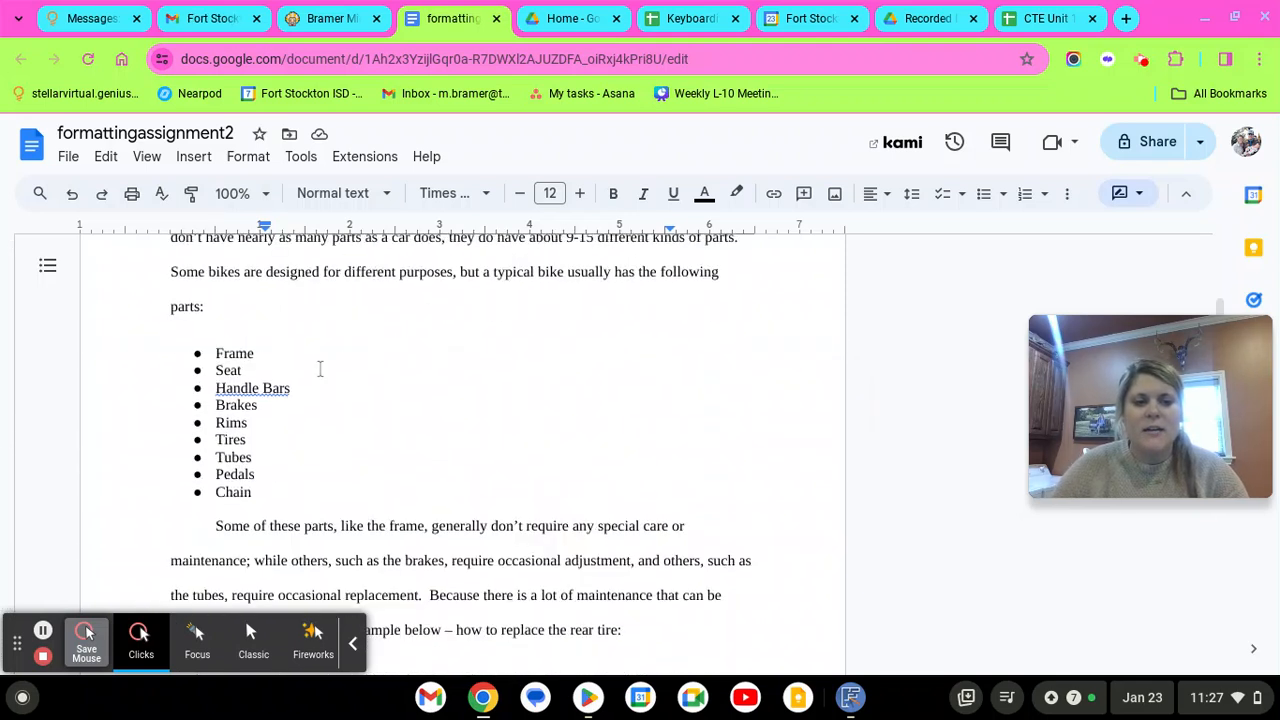
scroll(310, 385, down, 2)
drag(213, 432, 671, 533)
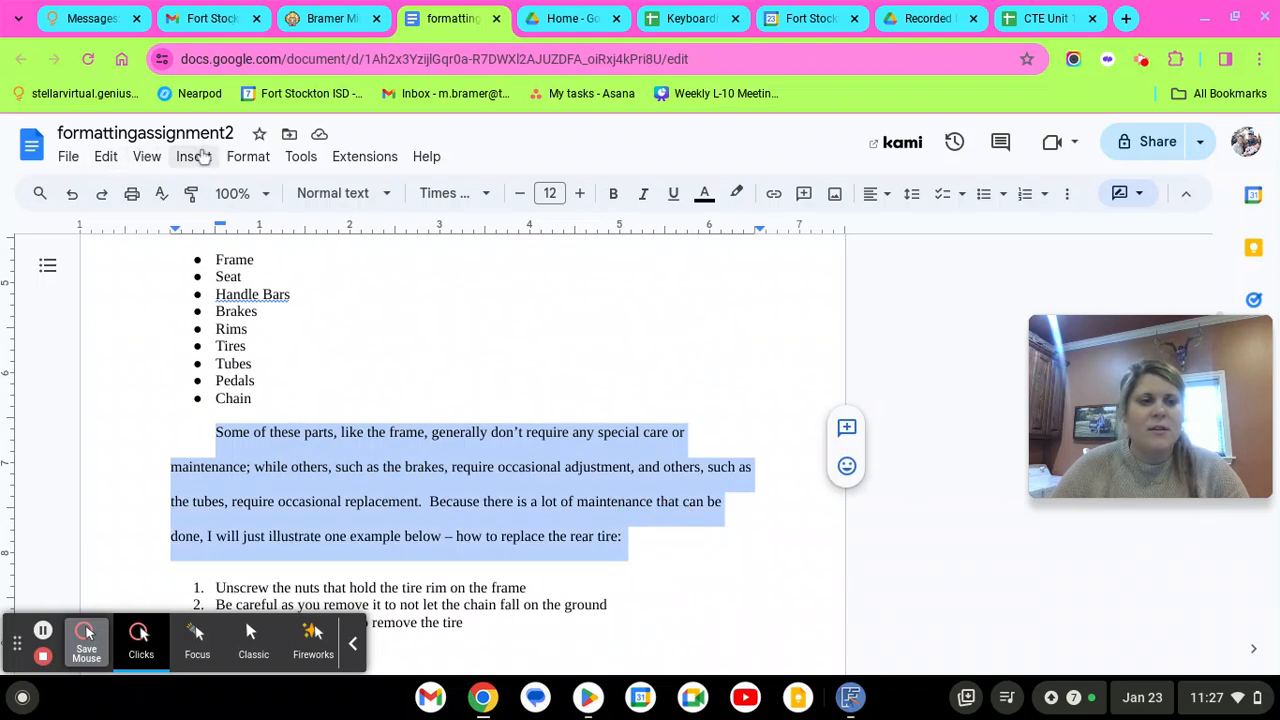
click(250, 158)
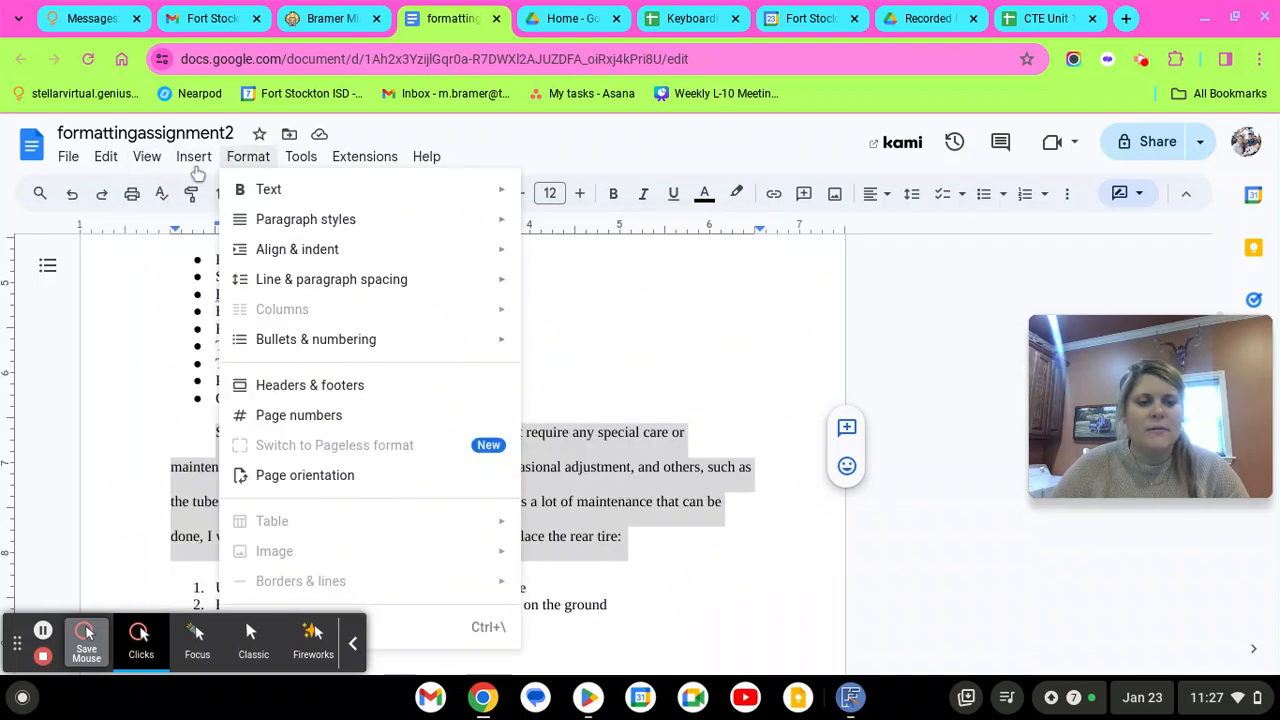
mouse_move(140, 170)
mouse_move(251, 166)
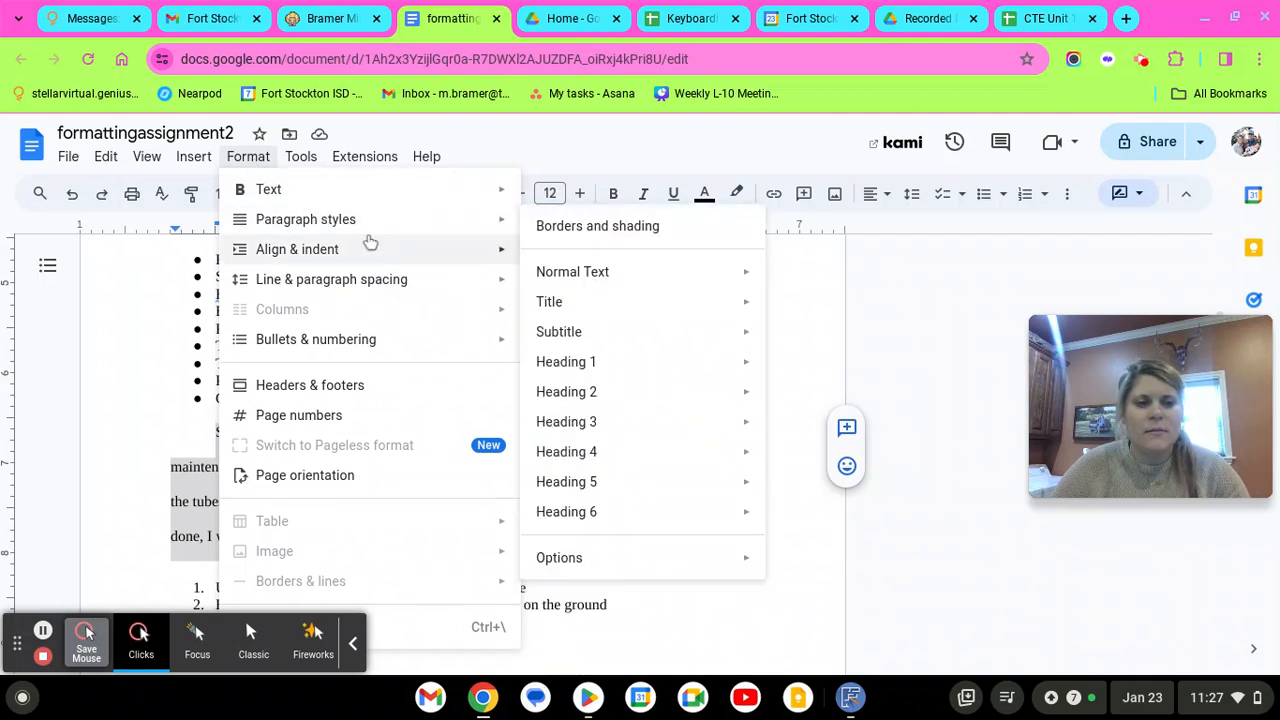
mouse_move(370, 241)
mouse_move(382, 286)
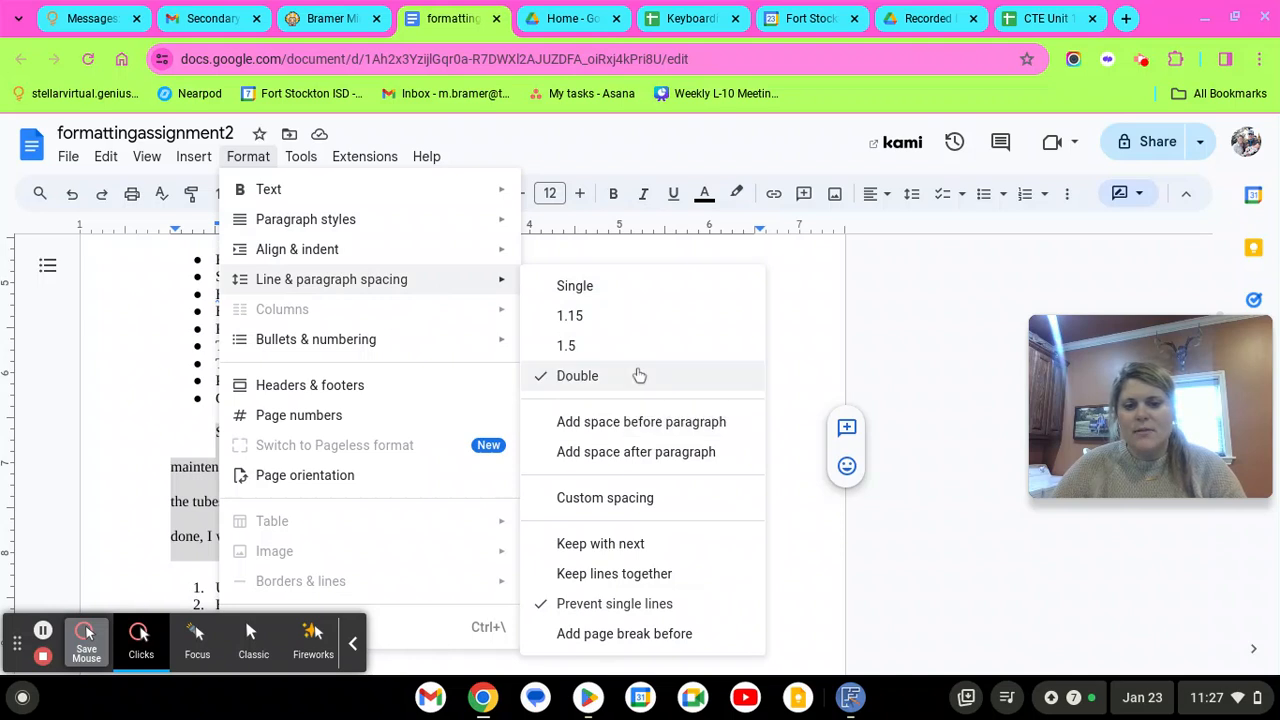
click(638, 497)
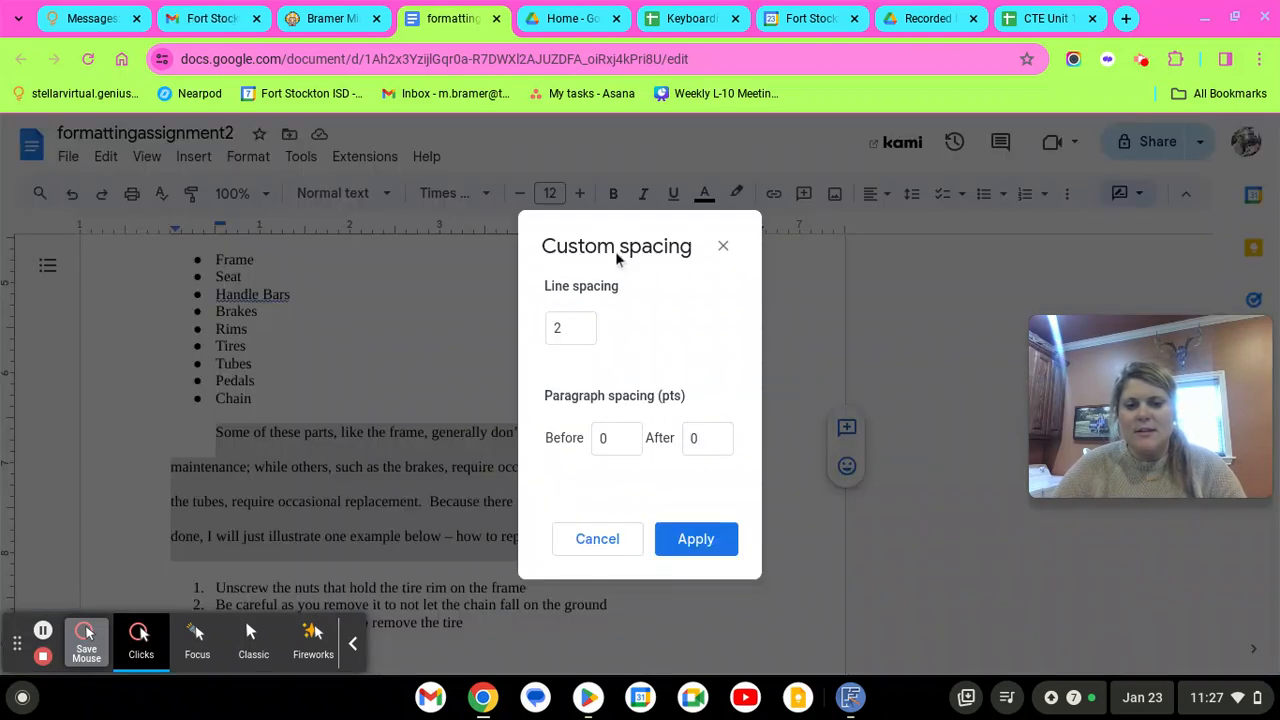
click(597, 540)
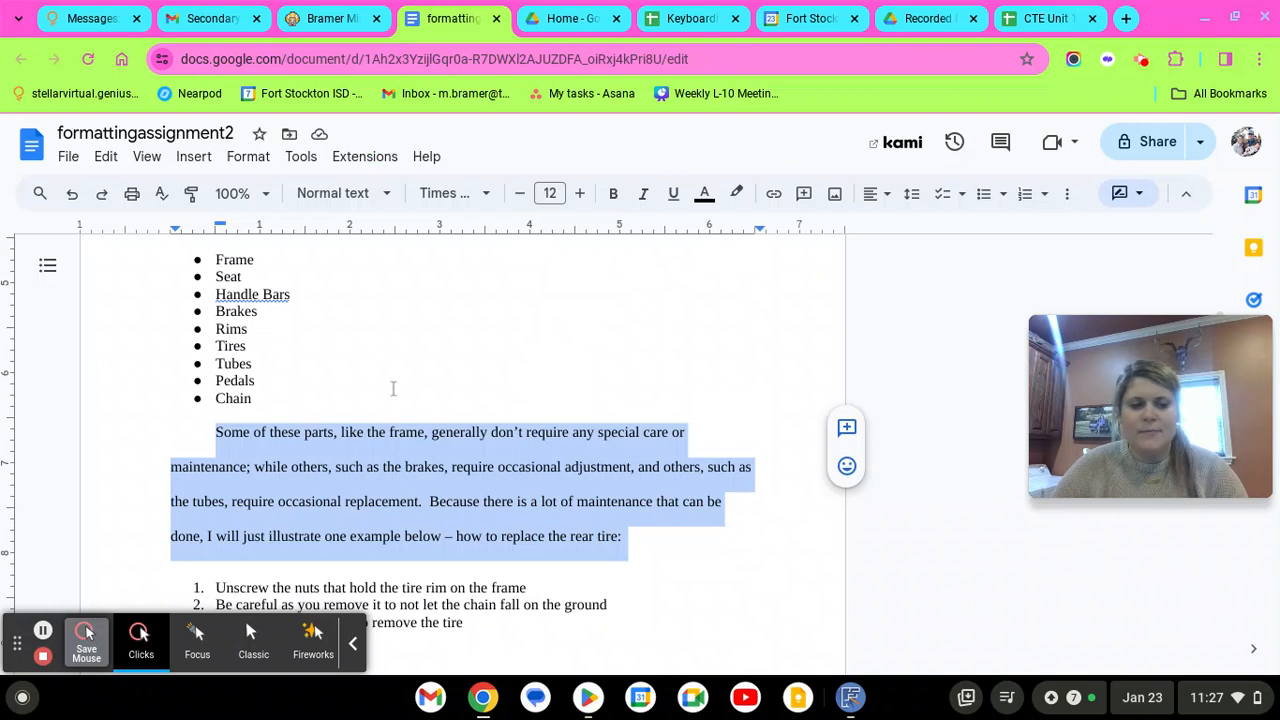
click(449, 363)
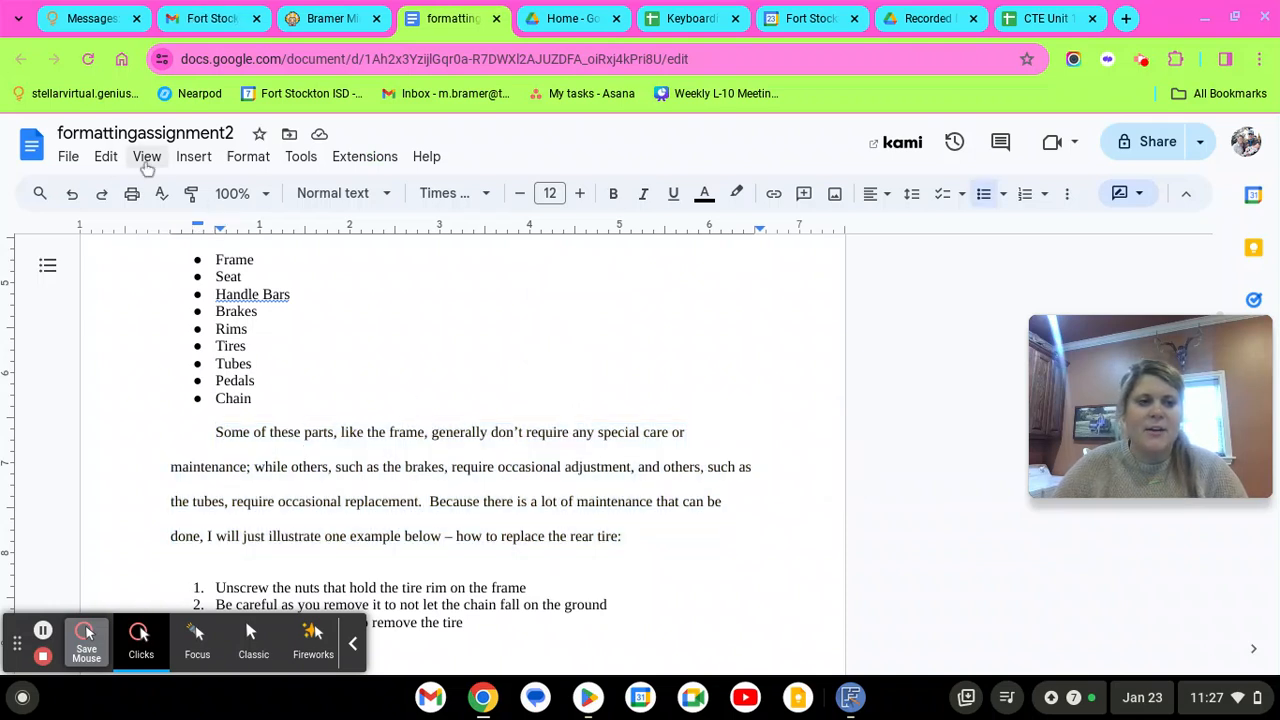
click(243, 160)
click(386, 279)
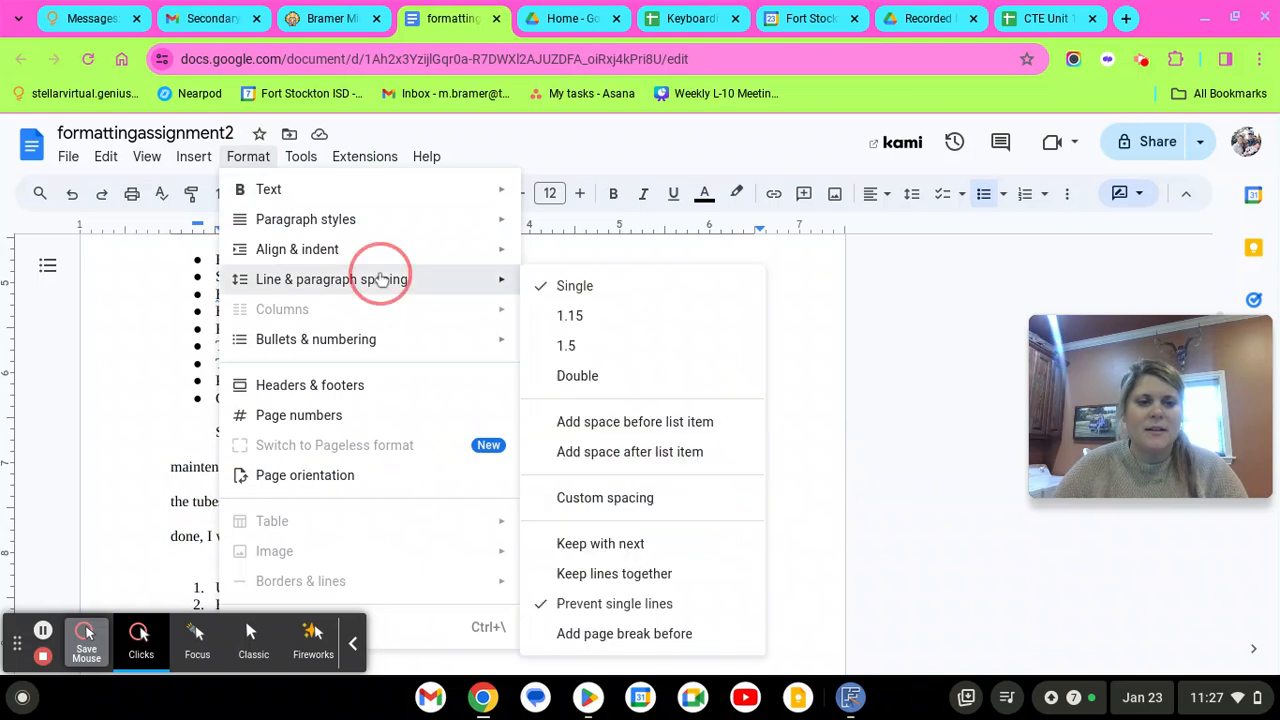
click(823, 258)
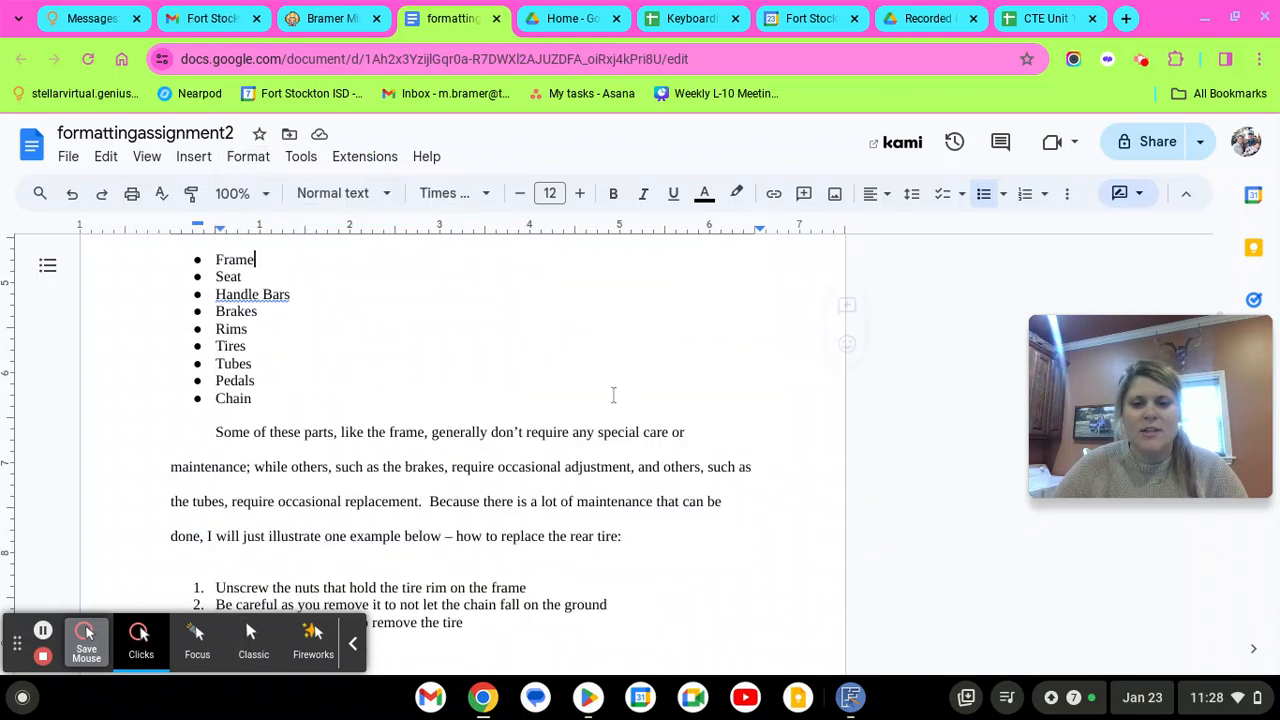
scroll(528, 466, down, 1)
scroll(528, 466, up, 2)
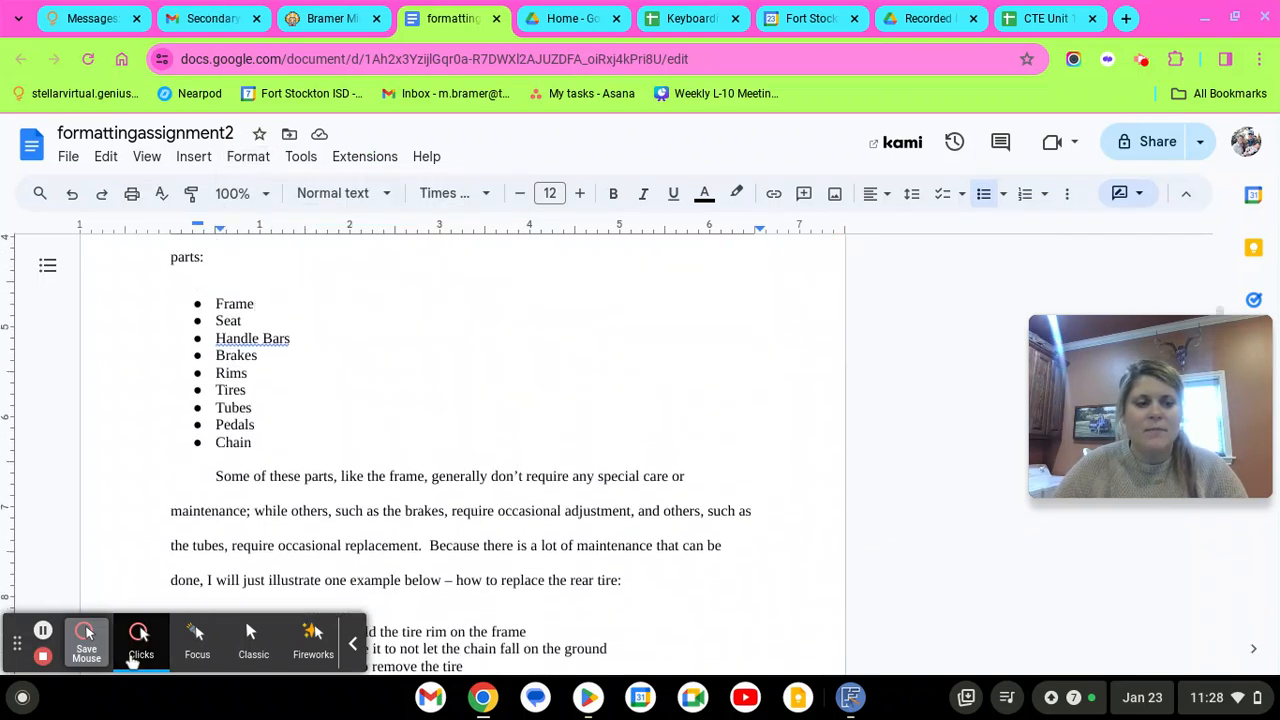